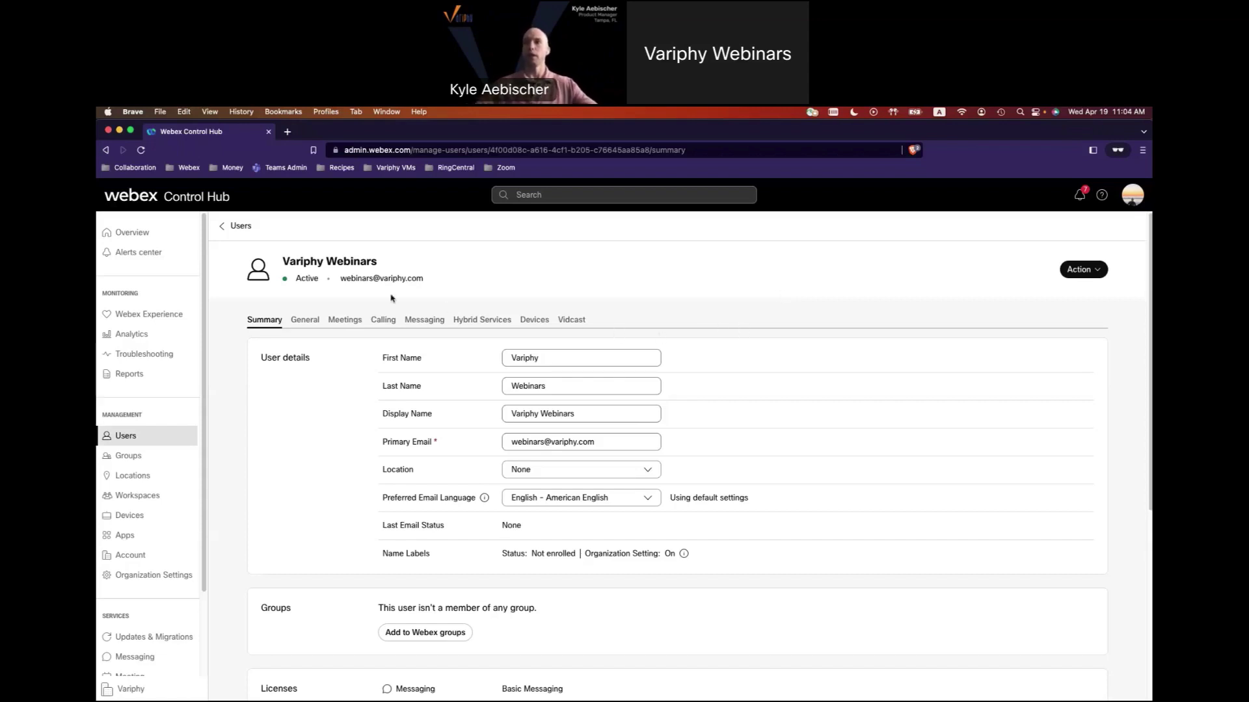
Scroll down the user's Summary page and open the Administrator roles sub-page.
drag(336, 284, 424, 281)
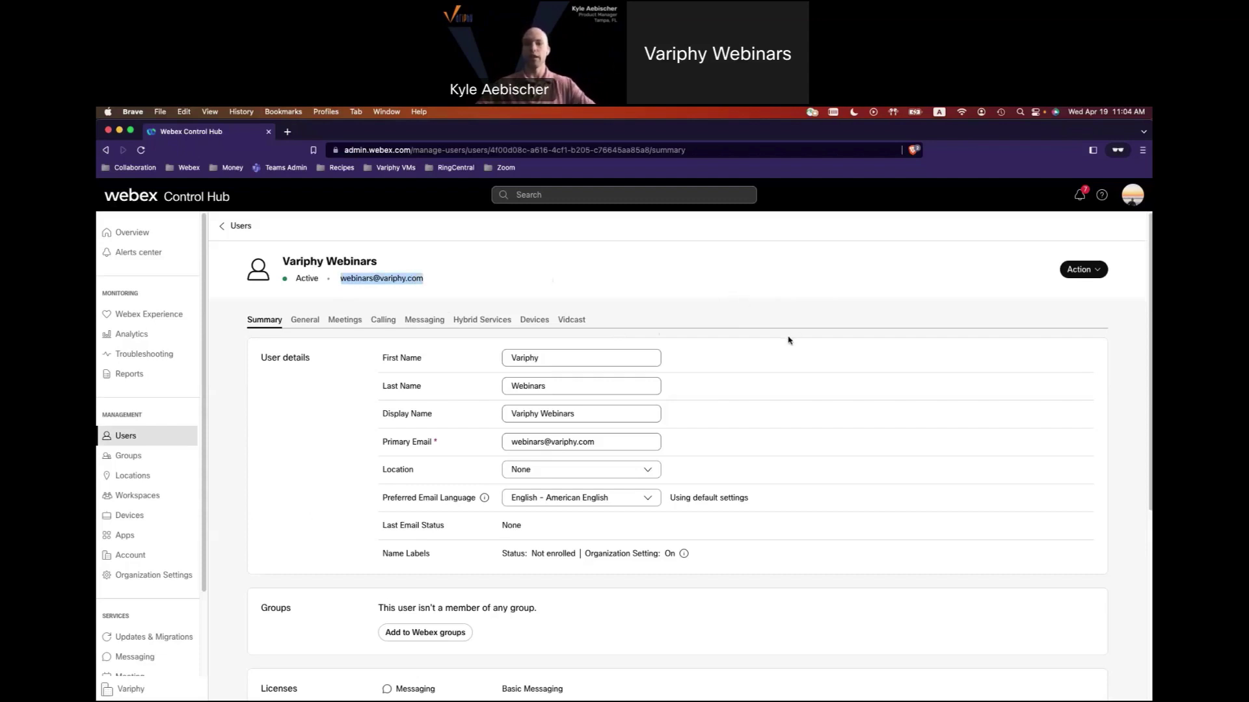
scroll(789, 341, down, 5)
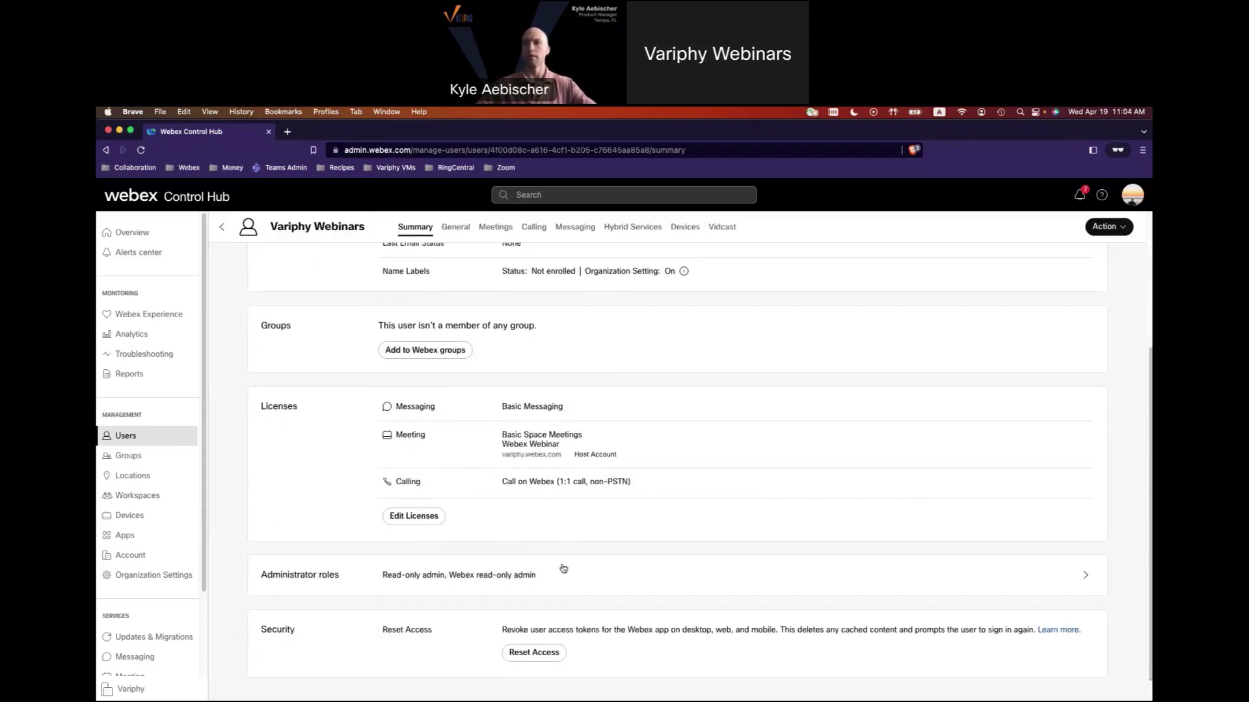
click(561, 569)
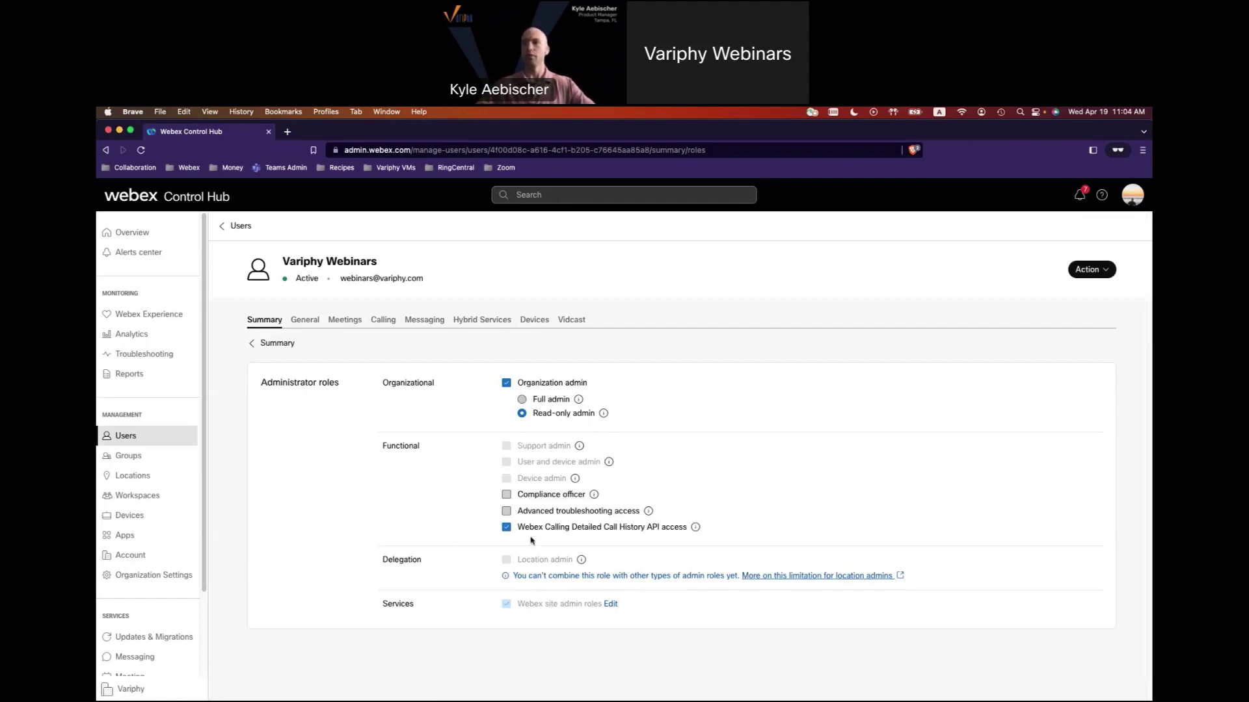
Keep Webex Calling Detailed Call History API access ticked, then switch to Variphy Insight.
drag(518, 528, 688, 532)
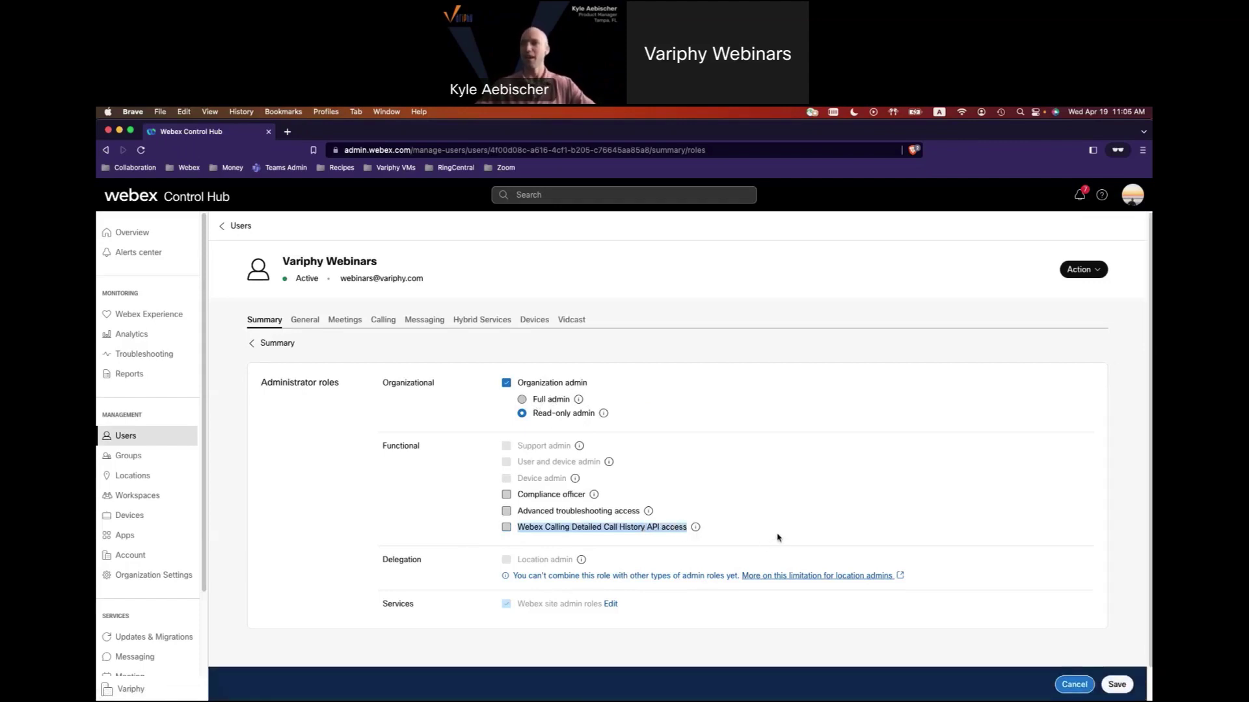
click(513, 528)
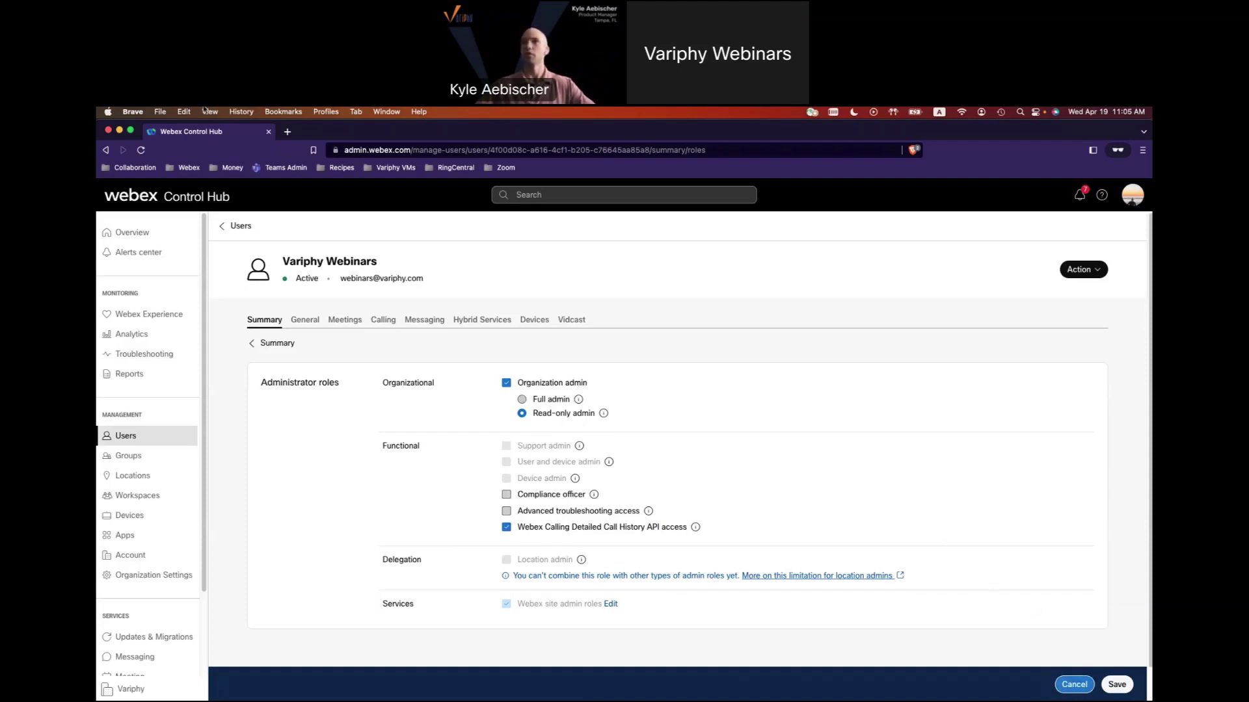
key(super+m)
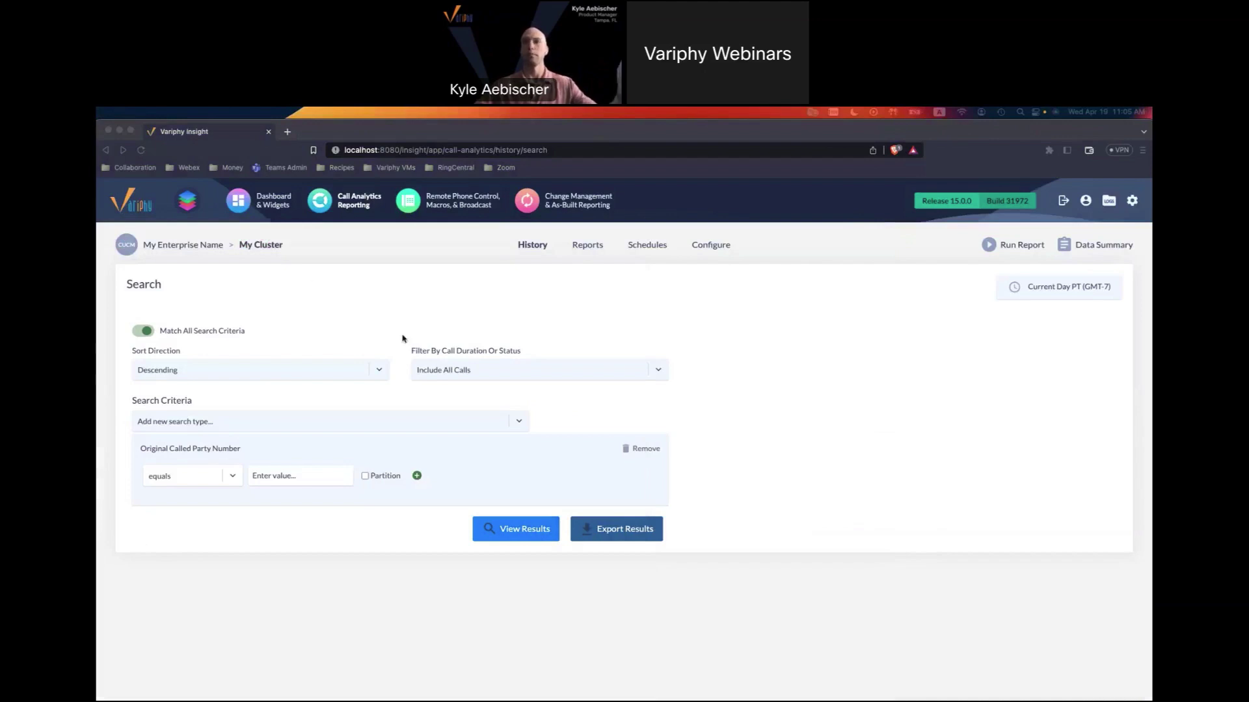
Open the Add Webex Organization dialog from the Platforms > Webex Organizations setup page.
click(1133, 208)
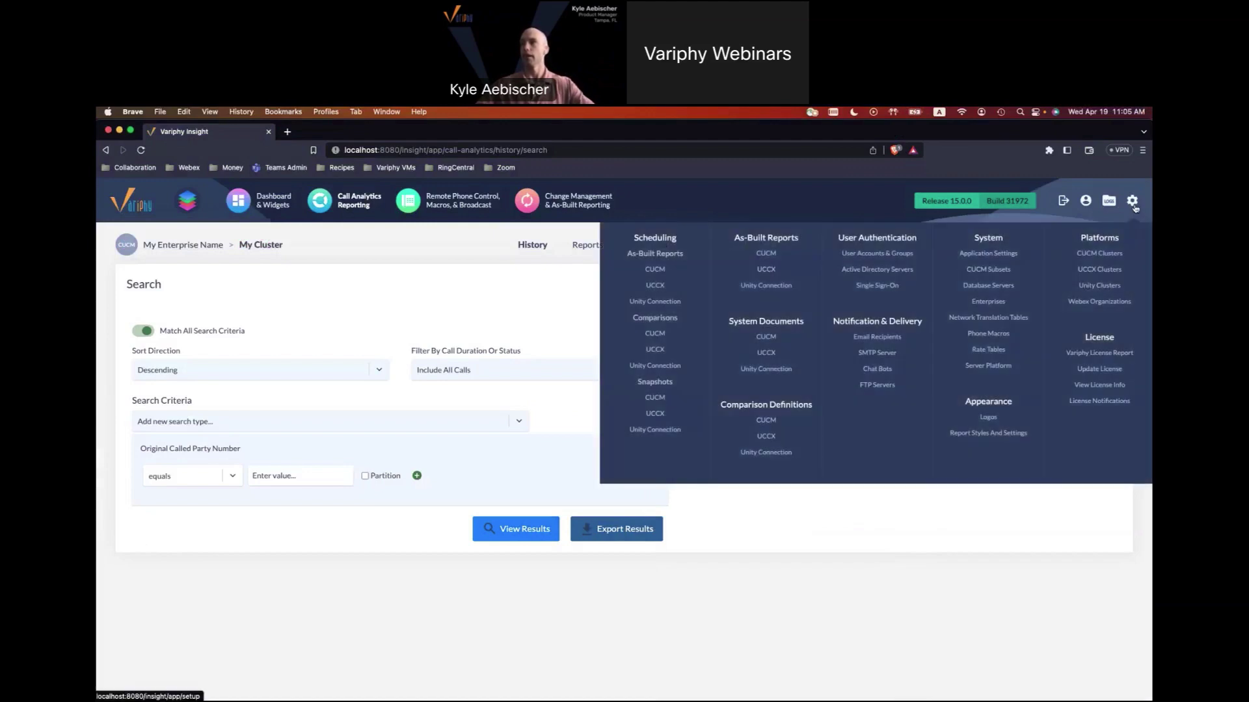
click(1093, 305)
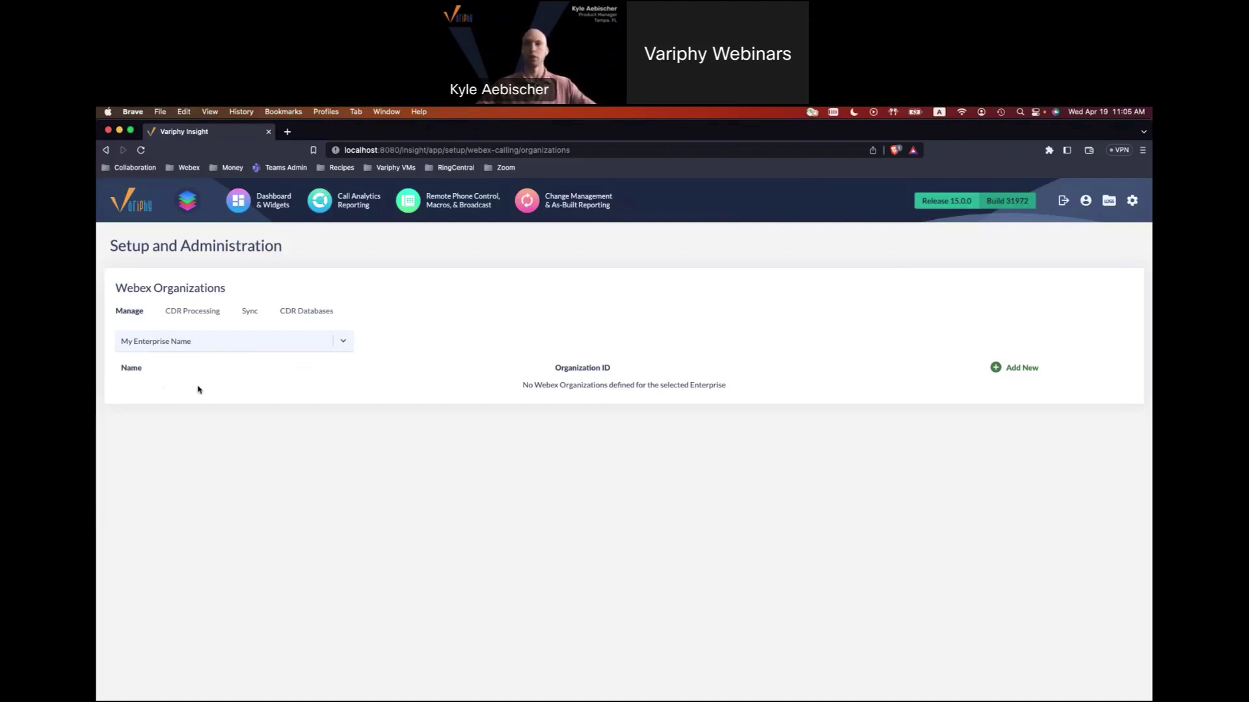
click(1024, 368)
Name the organization 'Variphy Org' and launch the Authorize Variphy App sign-in tab.
click(514, 432)
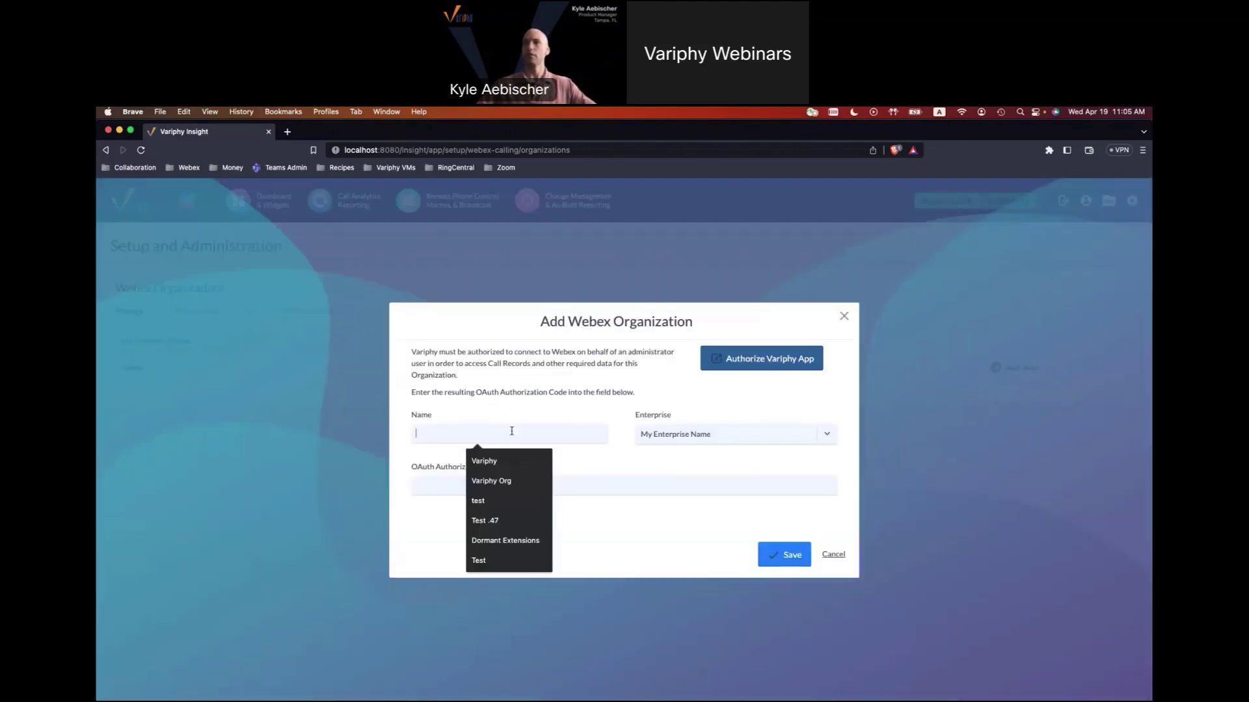
text(Variphy Org)
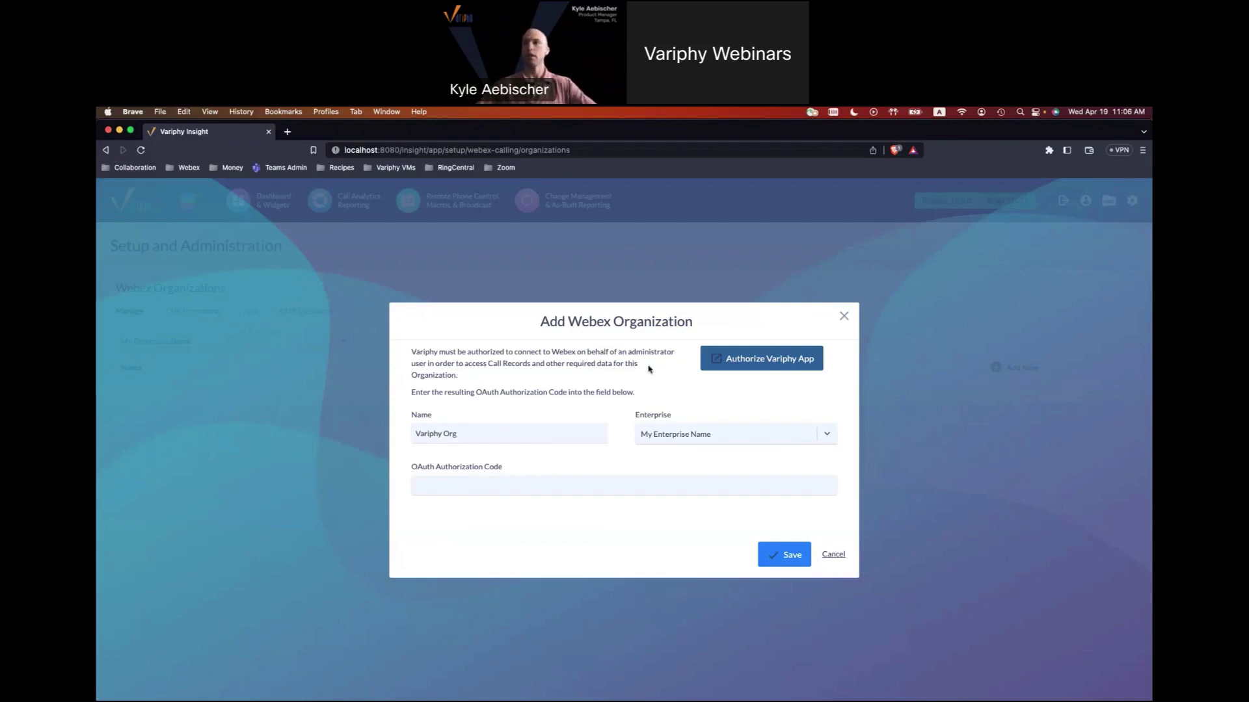
click(729, 373)
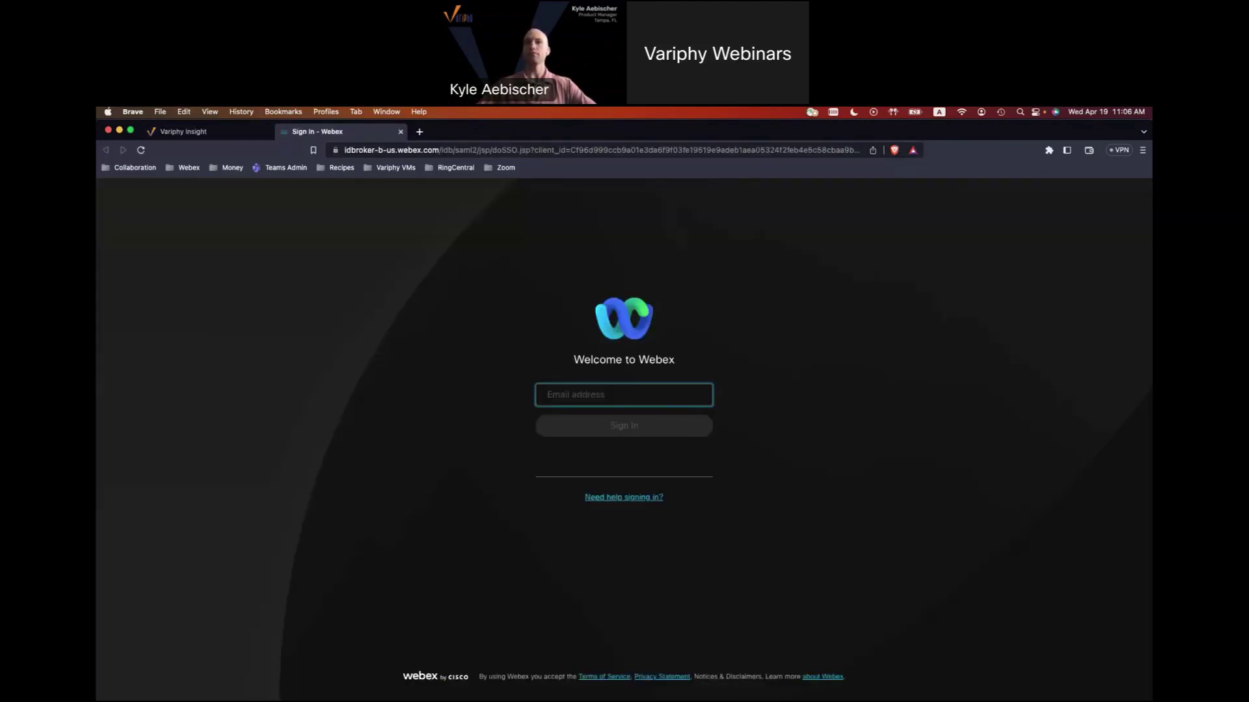
Sign in to Webex with the admin e-mail address and the pasted account password.
mouse_move(615, 680)
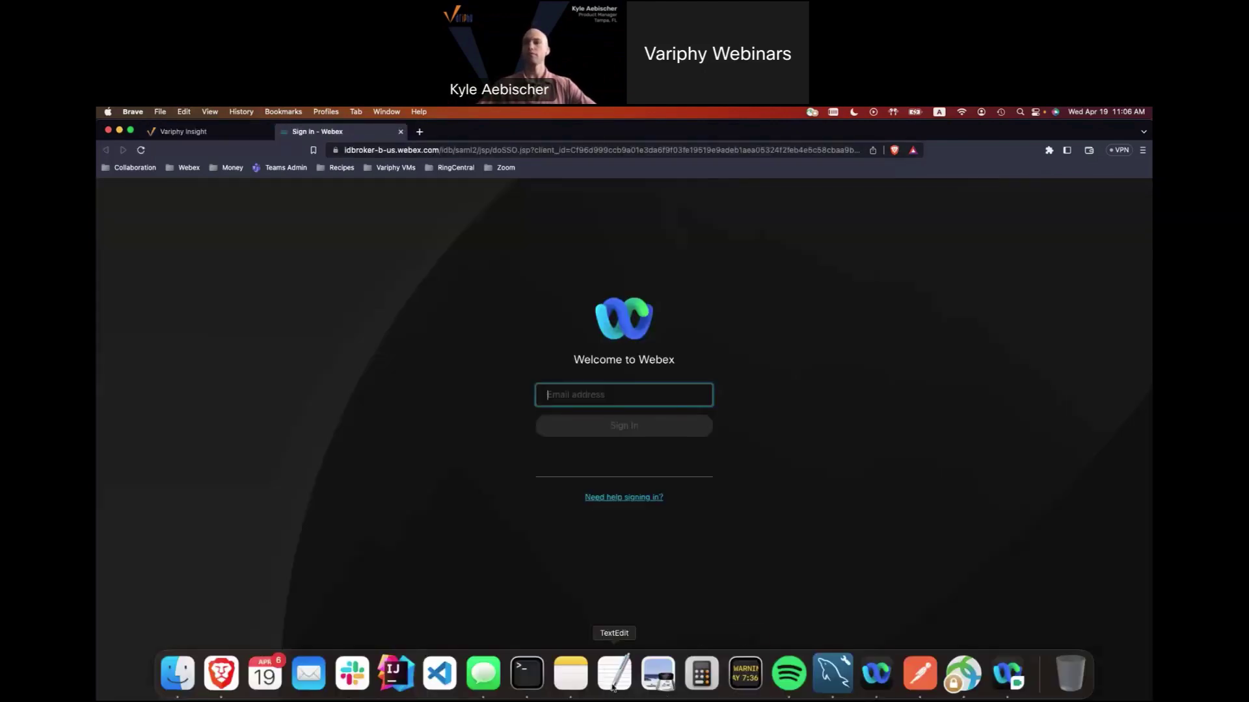
click(632, 402)
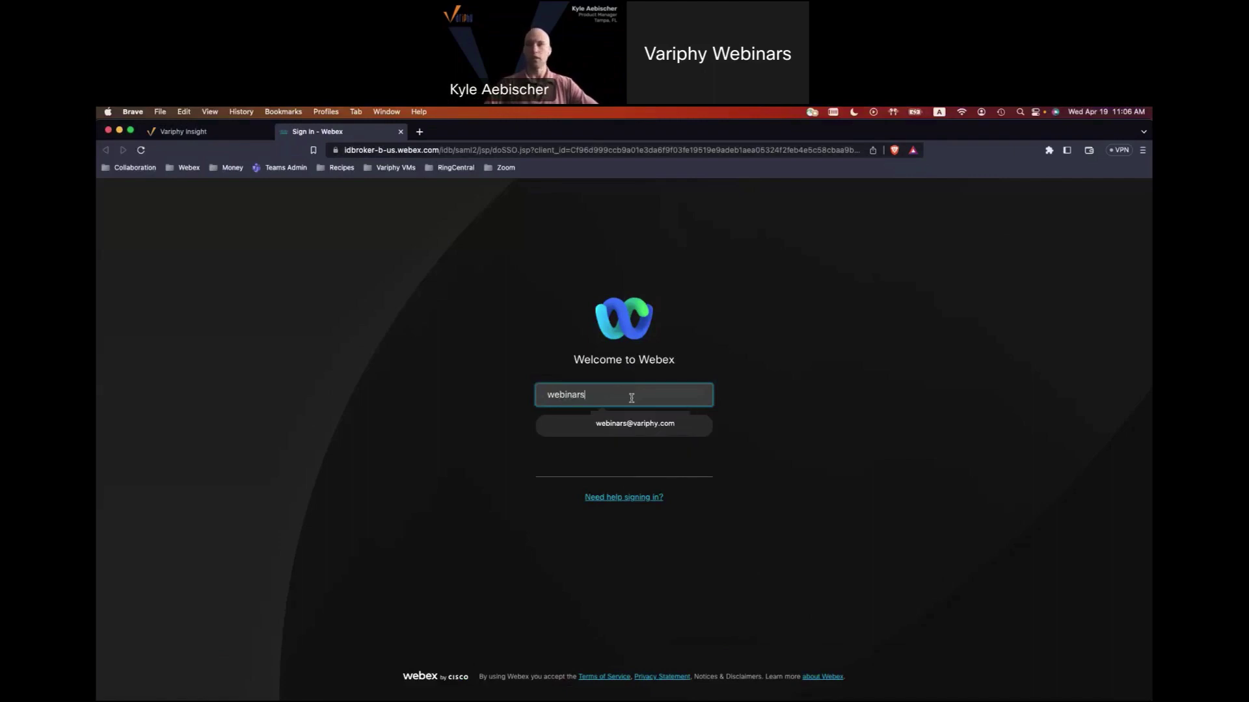
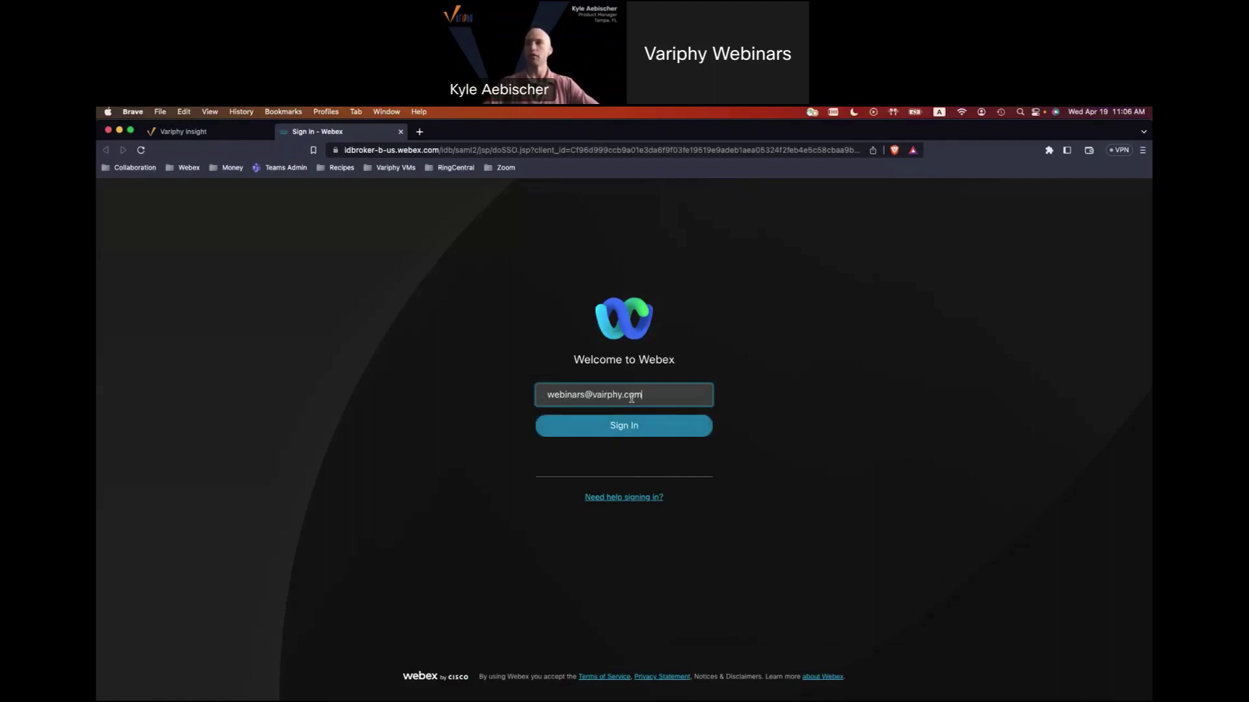
key(Return)
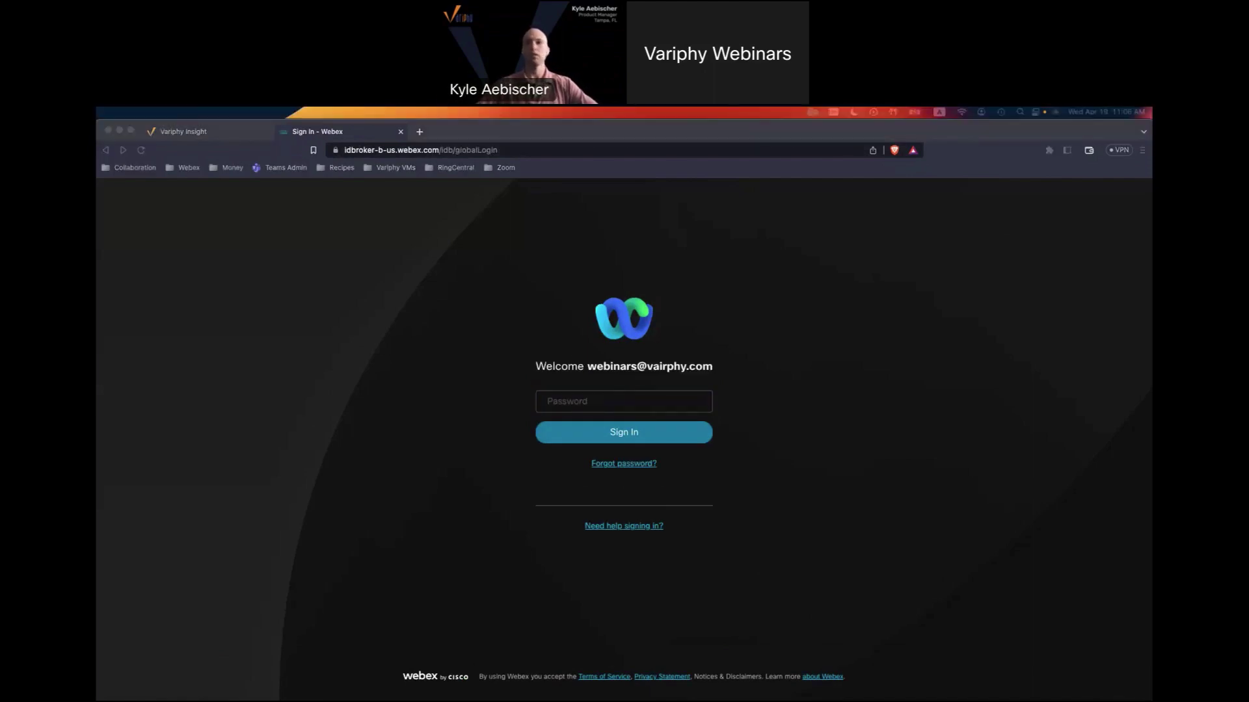
click(603, 399)
key(super+v)
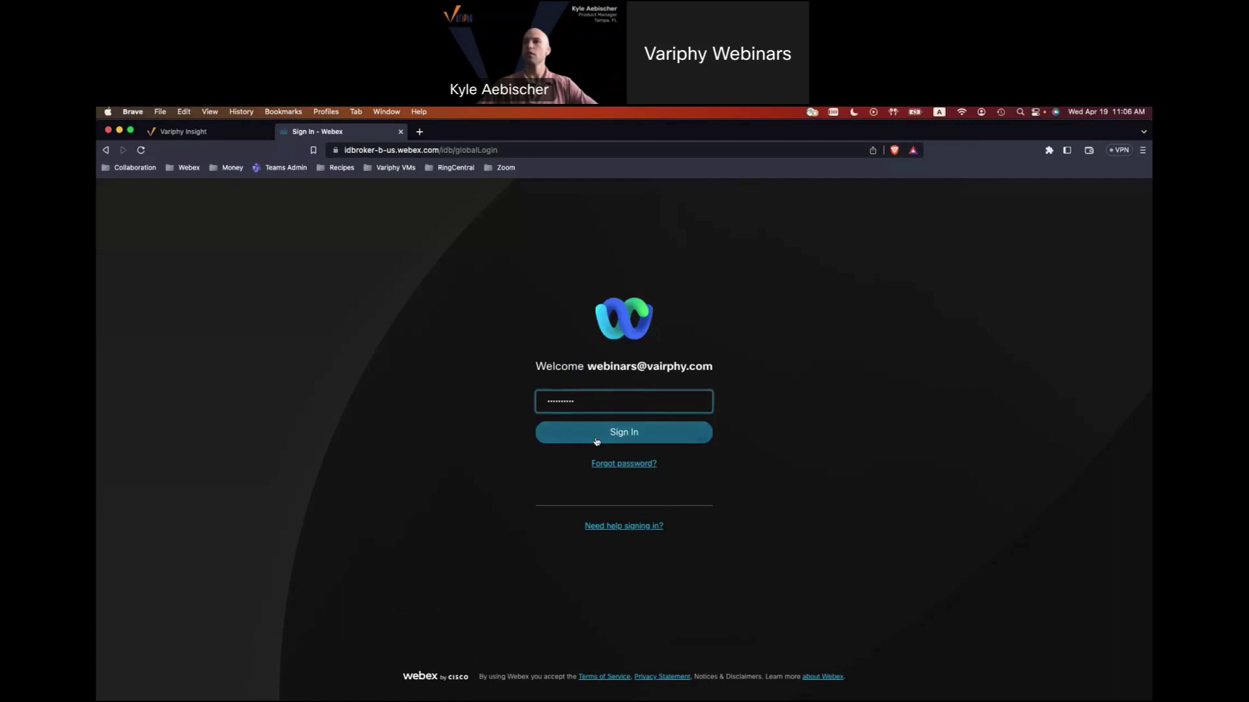
click(596, 442)
Retry the sign-in using the password manager's saved Webex password.
click(1133, 189)
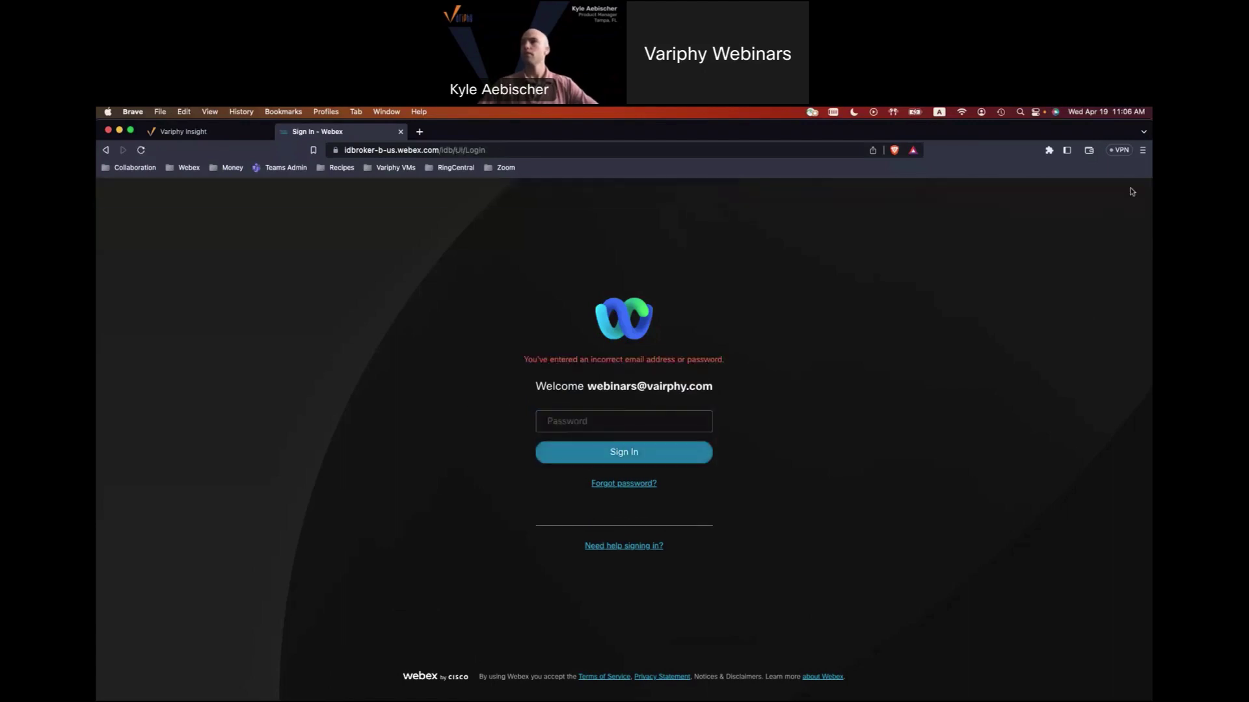
click(1048, 150)
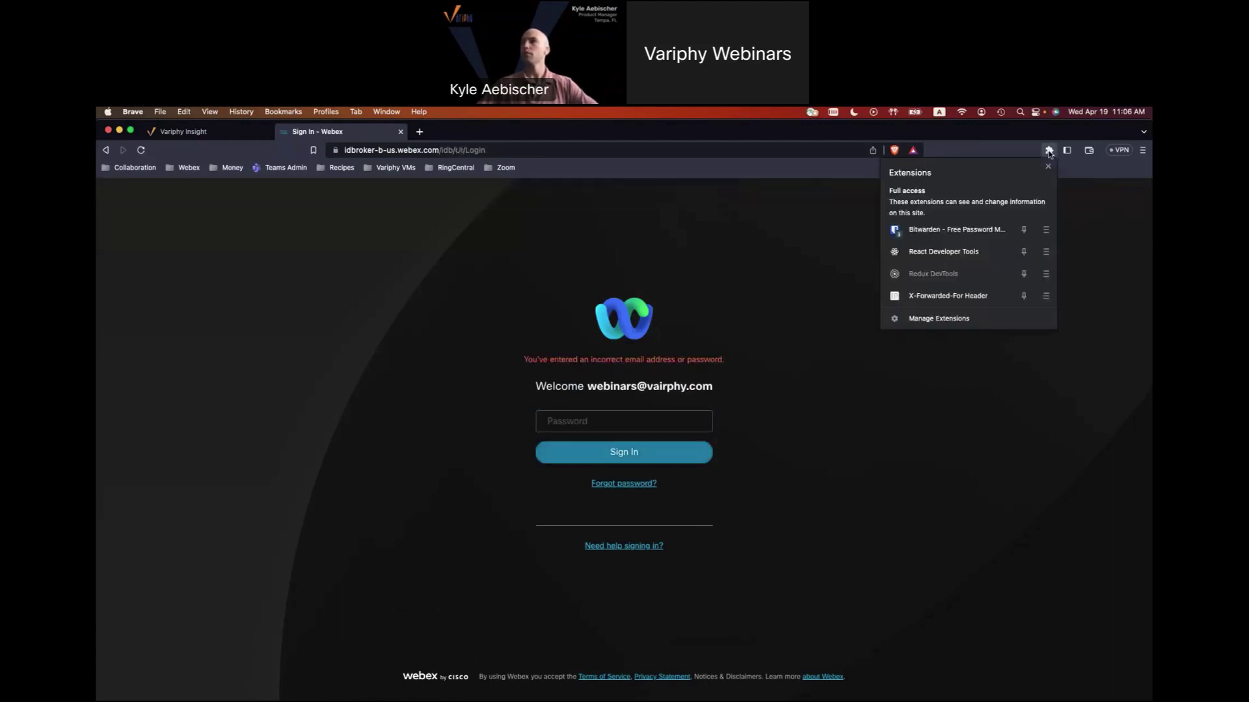
click(949, 230)
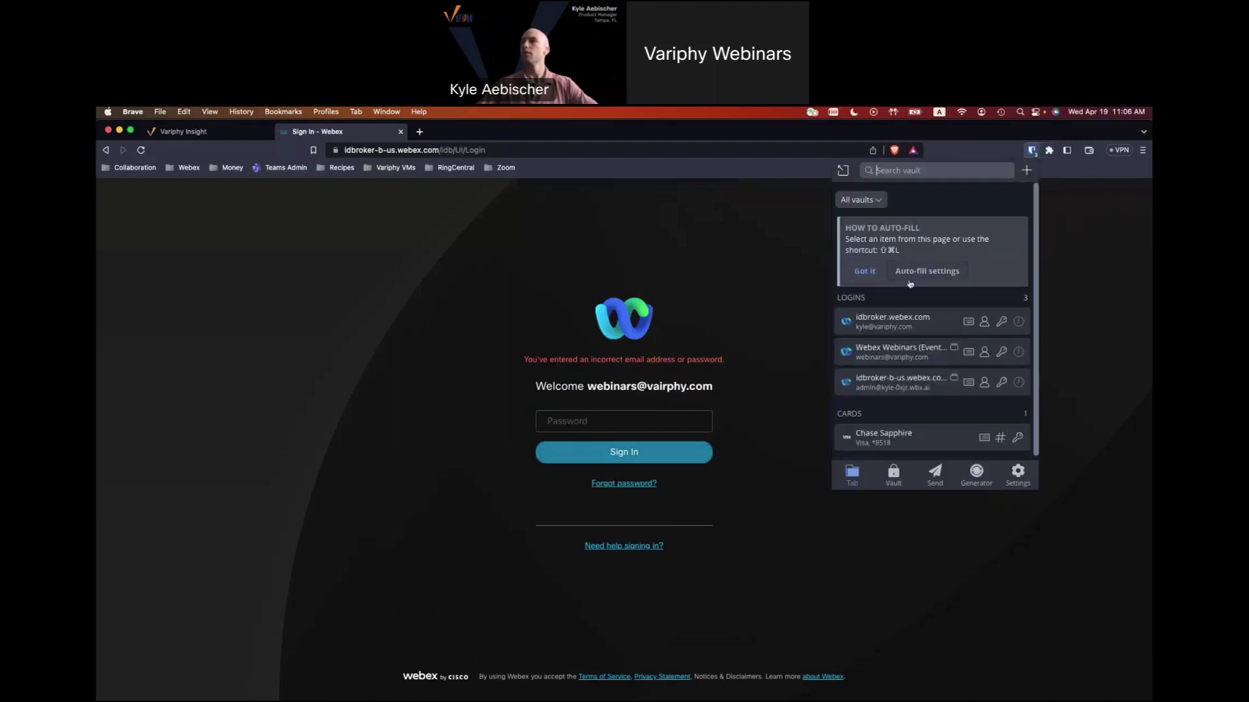
click(901, 357)
click(658, 452)
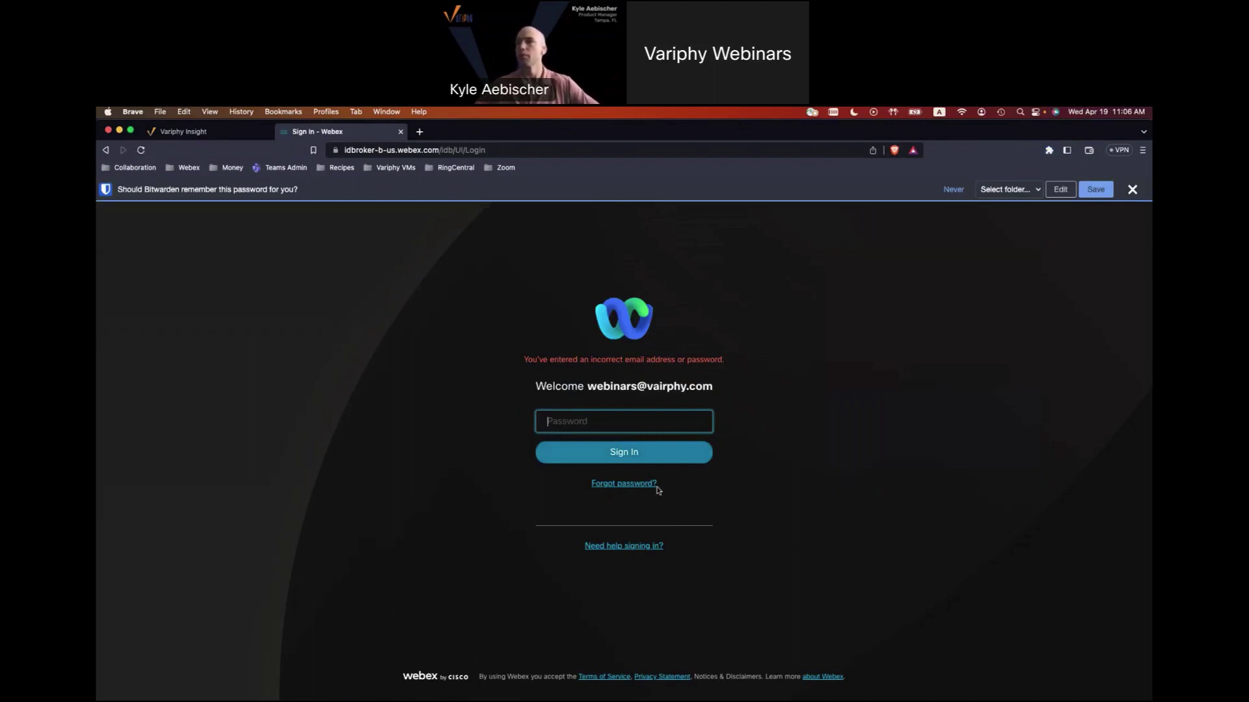
click(1132, 189)
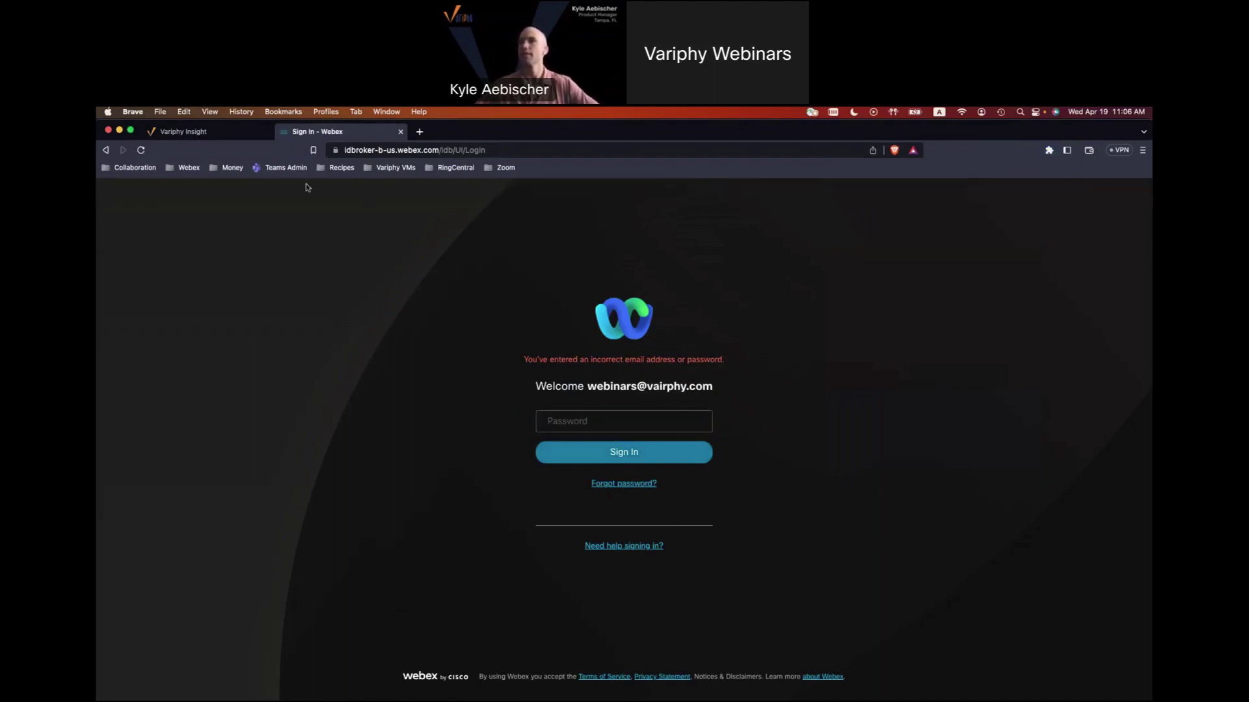
Go back, resubmit the sign-in form, then close the failed Webex sign-in page.
click(106, 150)
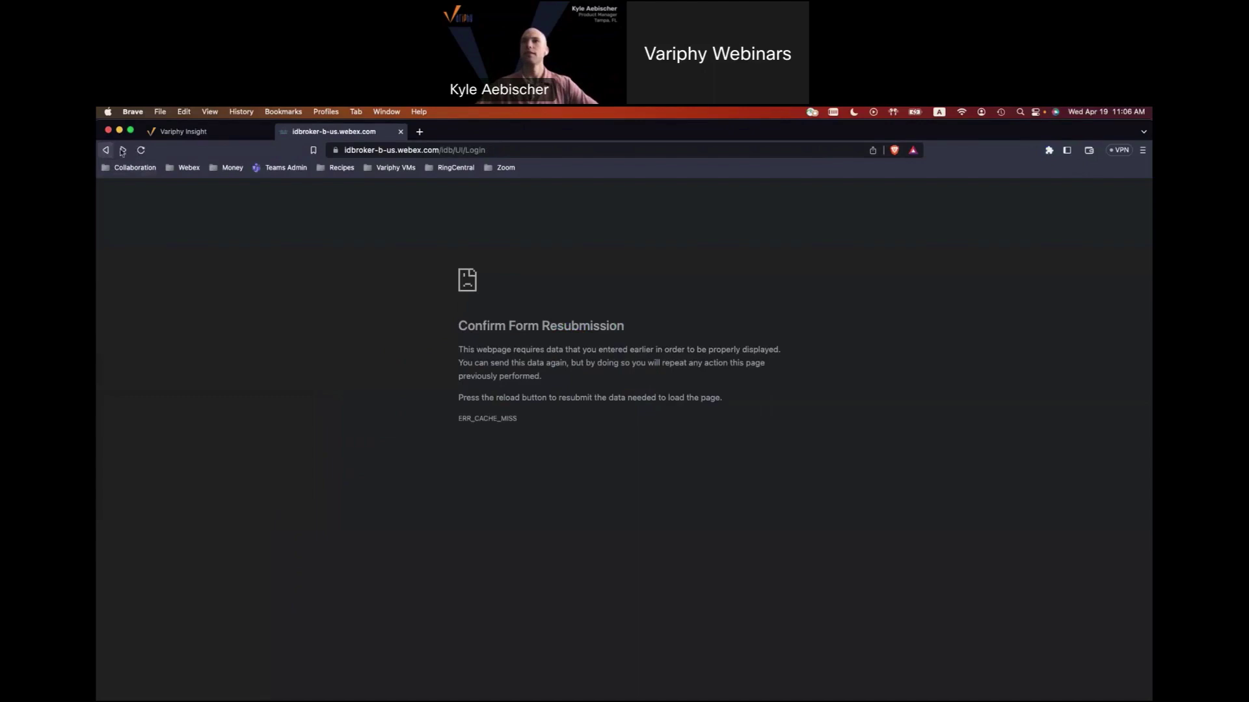
click(141, 151)
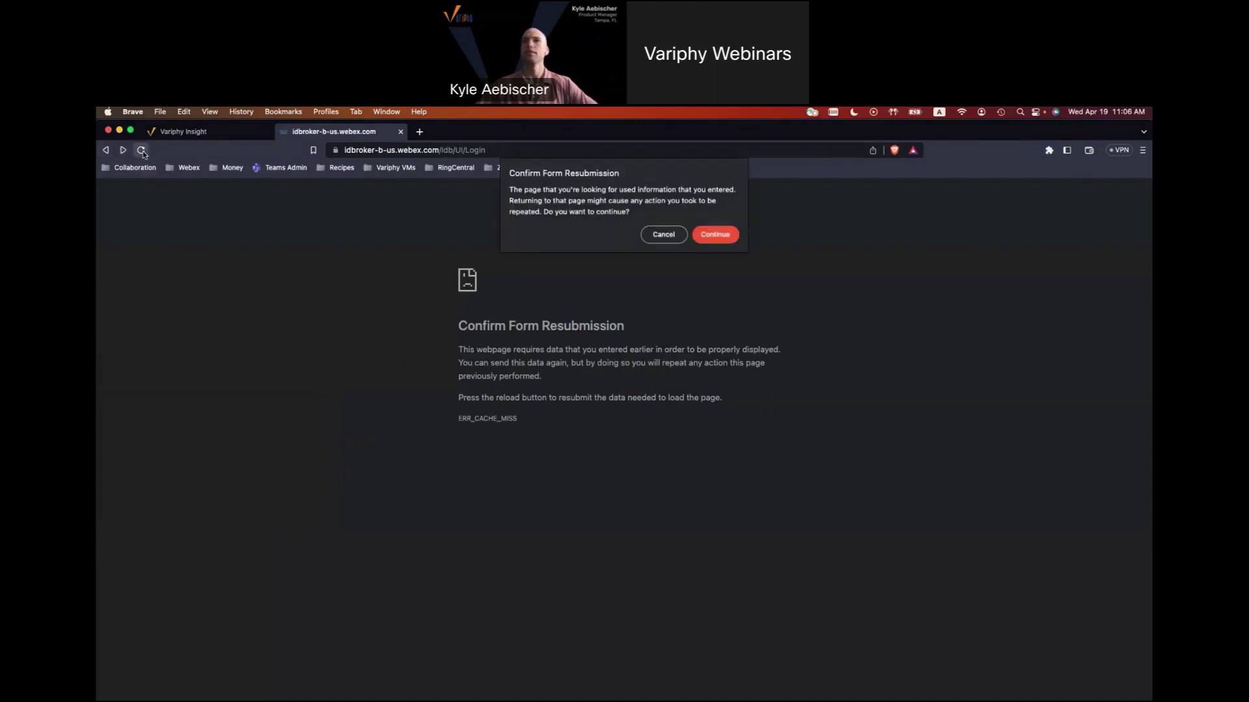
click(731, 239)
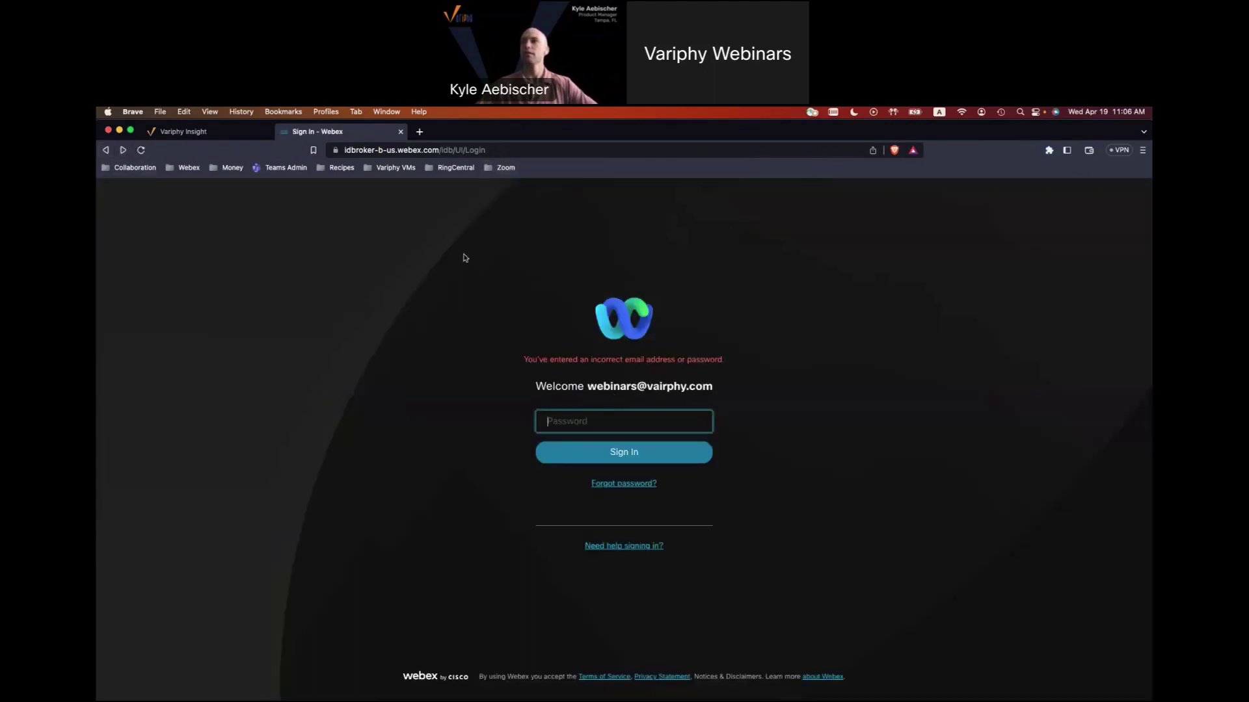
click(401, 132)
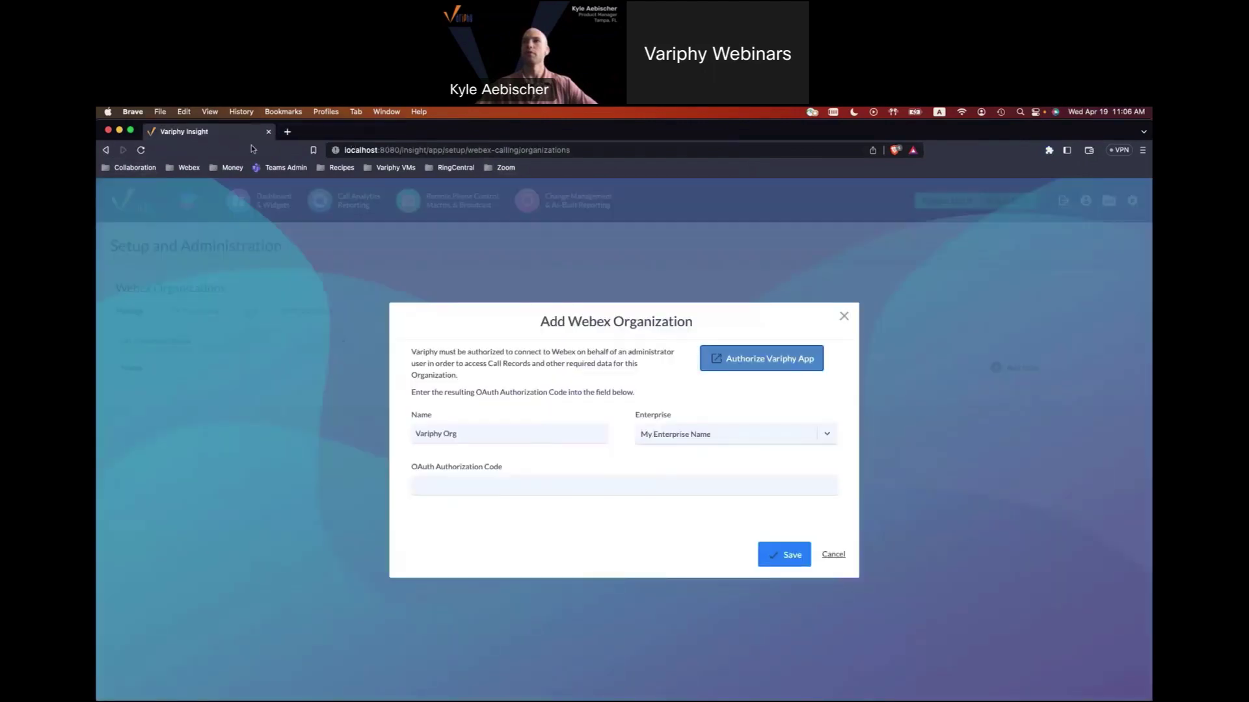
Restart authorization, choose the saved admin e-mail, and sign in with the account password.
click(759, 371)
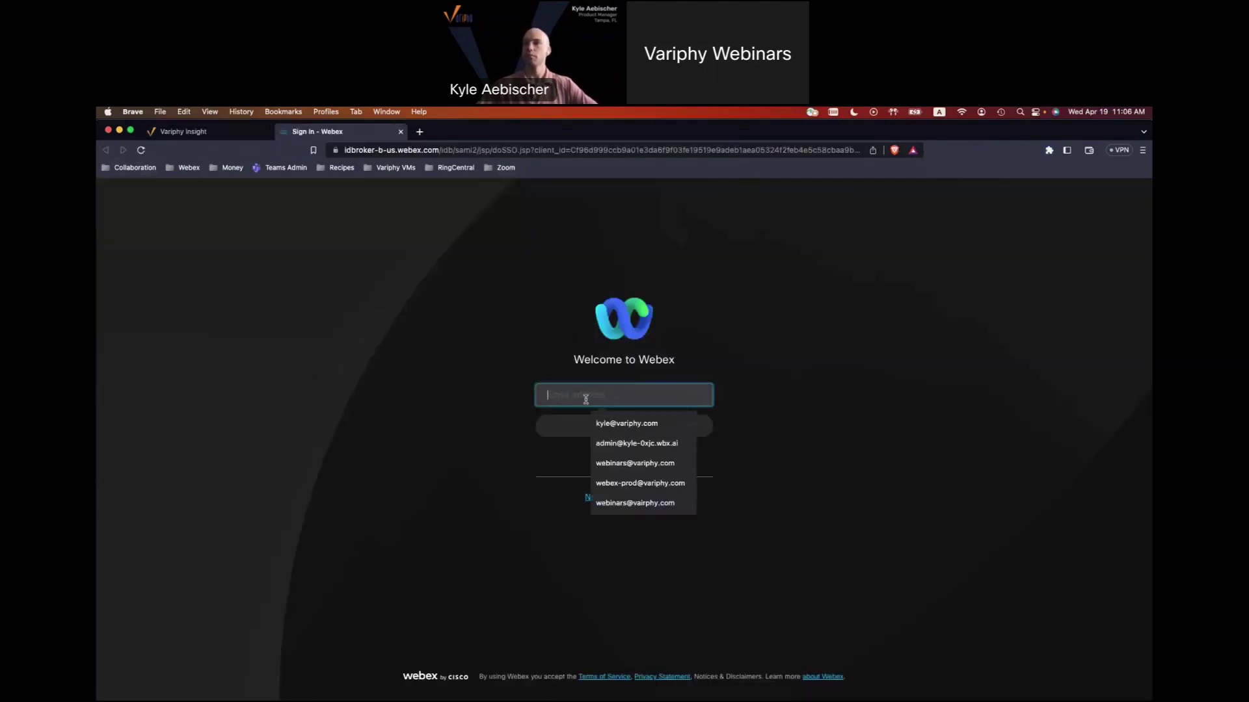
click(666, 463)
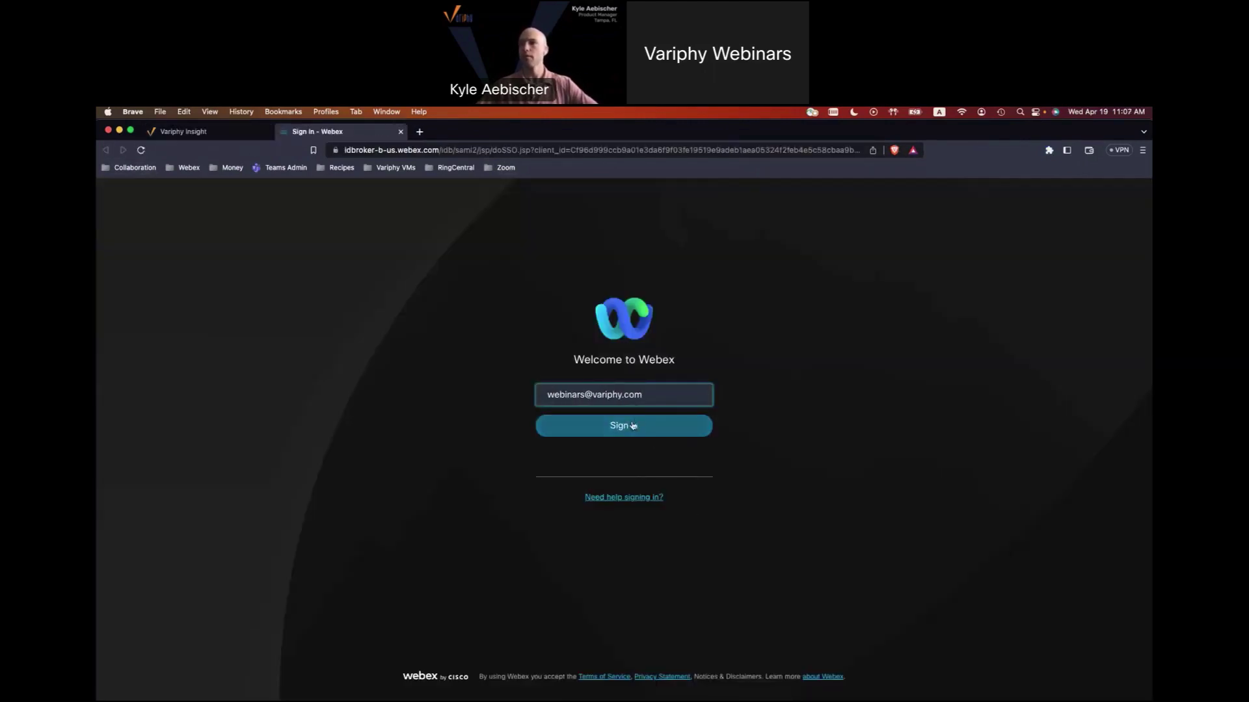
click(633, 425)
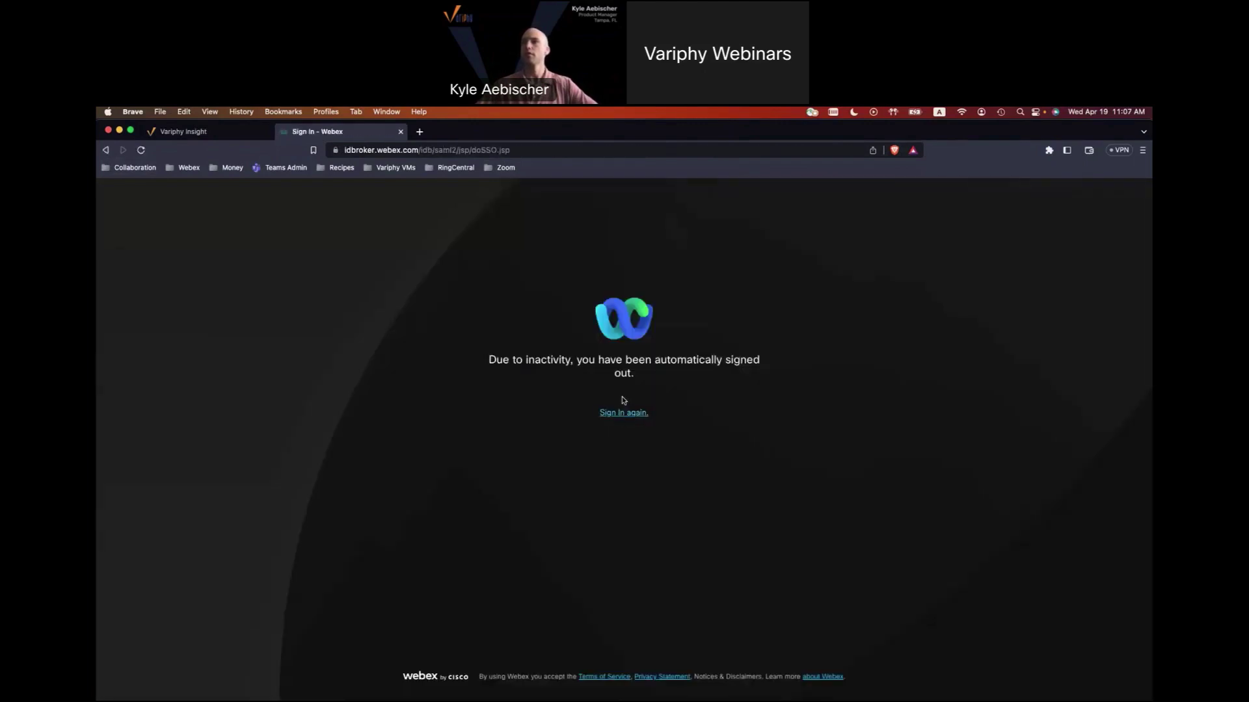
click(630, 419)
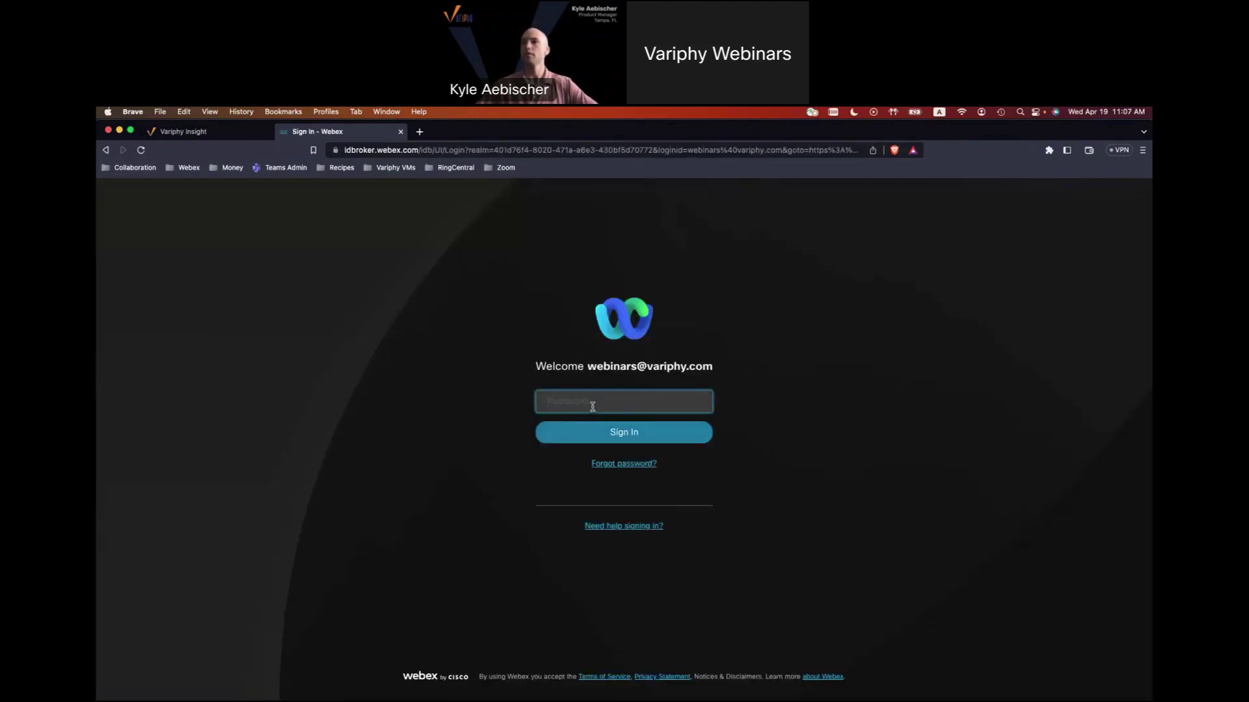
key(super+v)
key(Return)
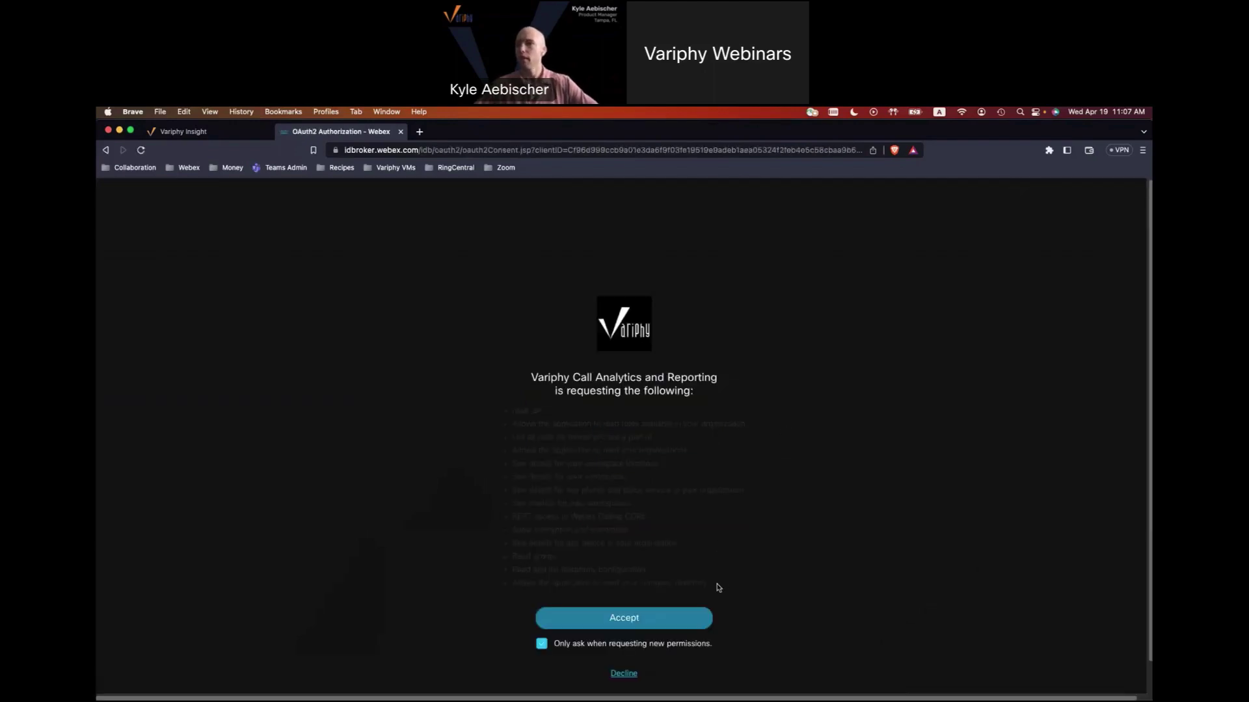
Review the requested permissions, including REST access to Webex Calling CDRs, and accept them.
drag(702, 578, 502, 418)
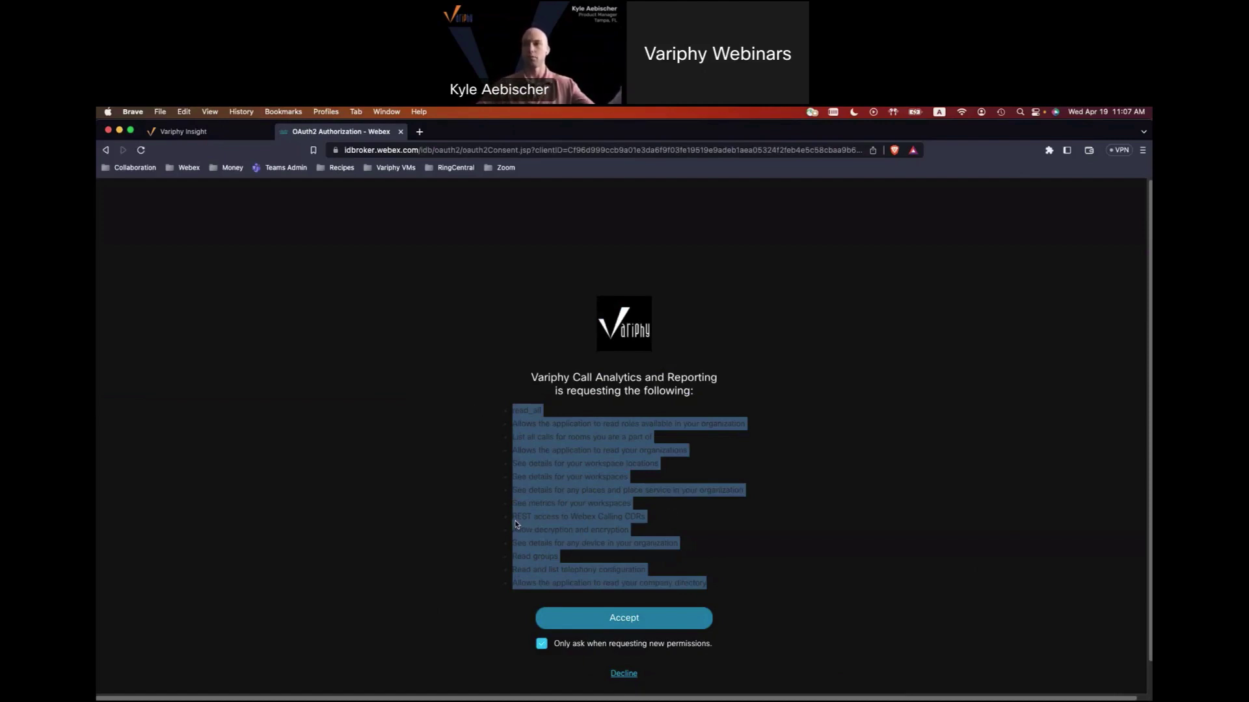
drag(513, 518, 658, 523)
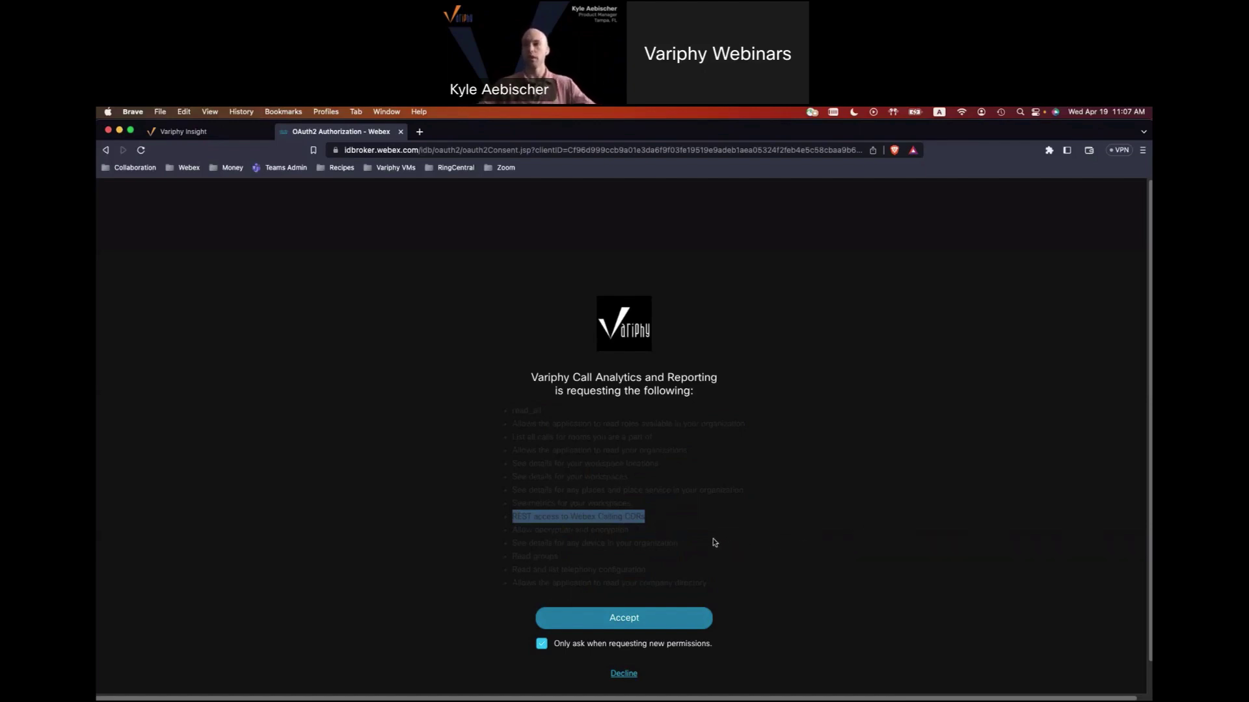
click(588, 616)
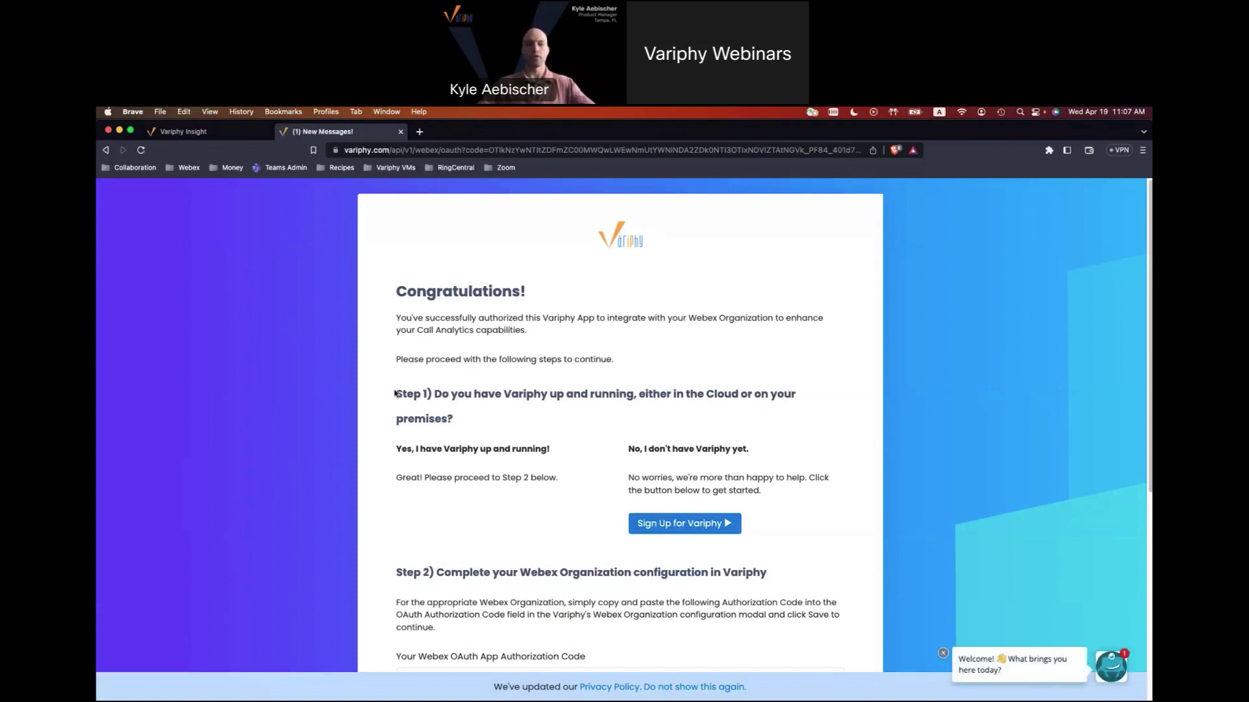
Scroll to Step 2 and select the generated Webex OAuth App Authorization Code.
scroll(394, 393, down, 1)
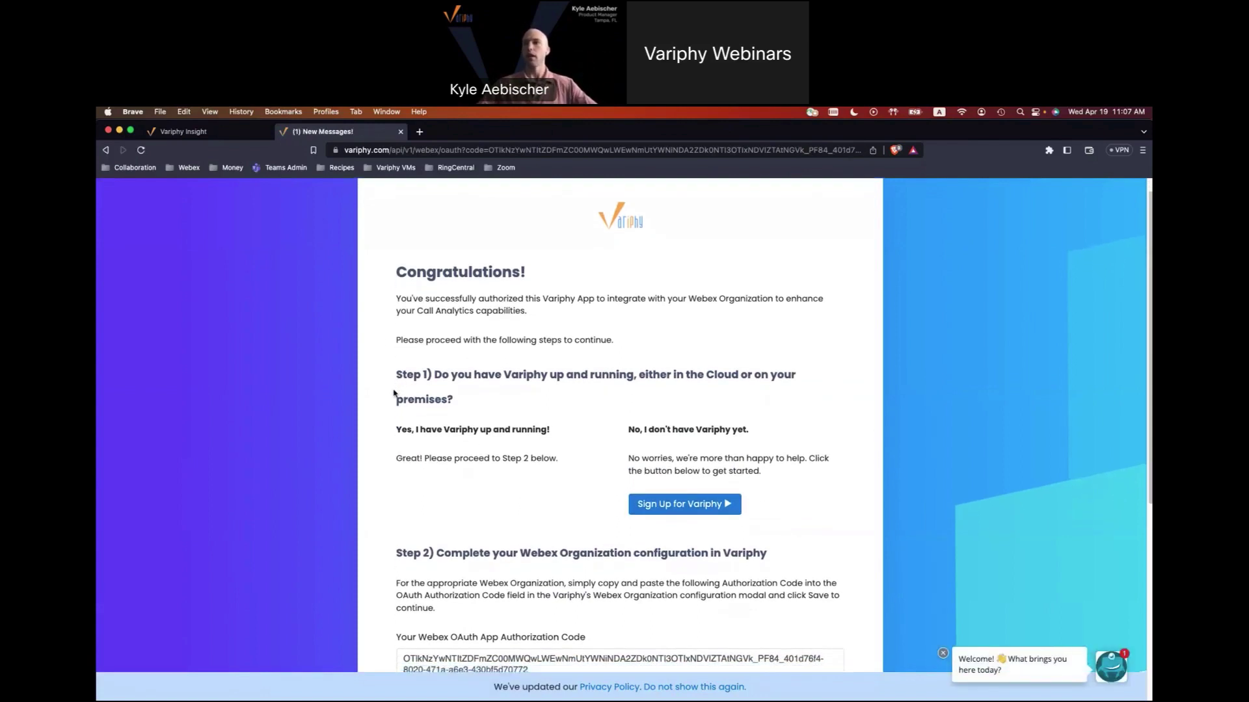
scroll(393, 393, down, 4)
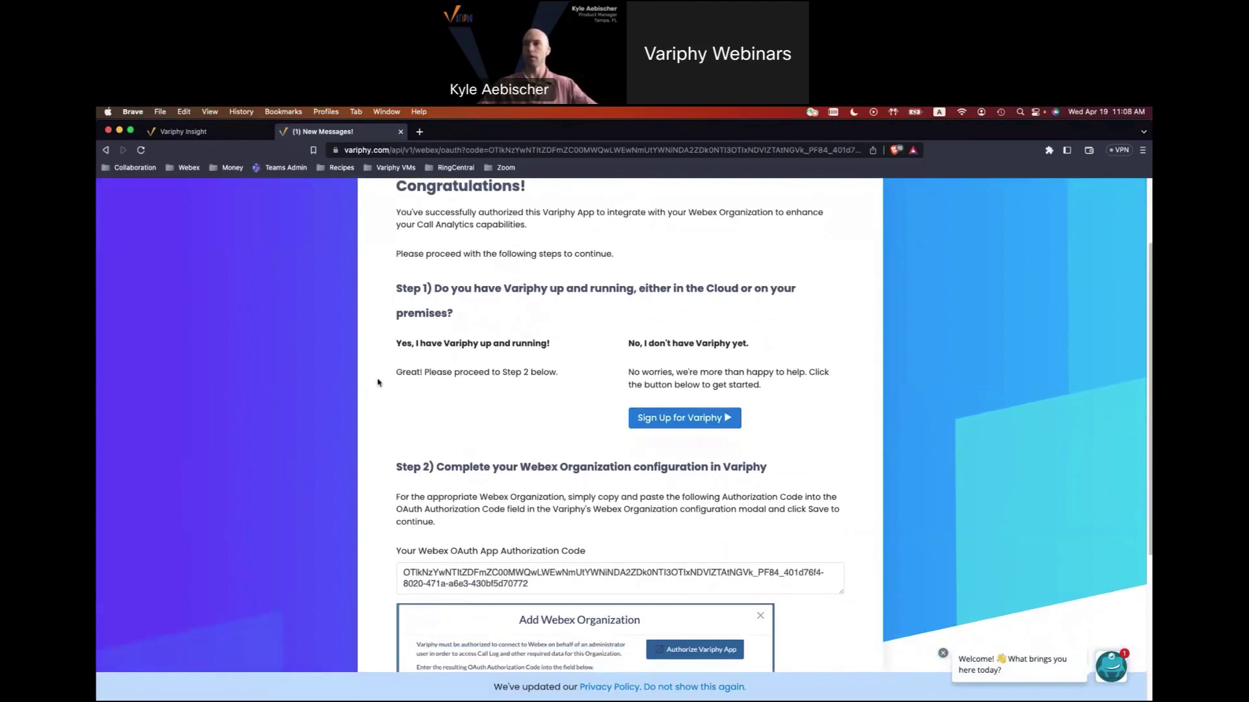
scroll(380, 346, down, 2)
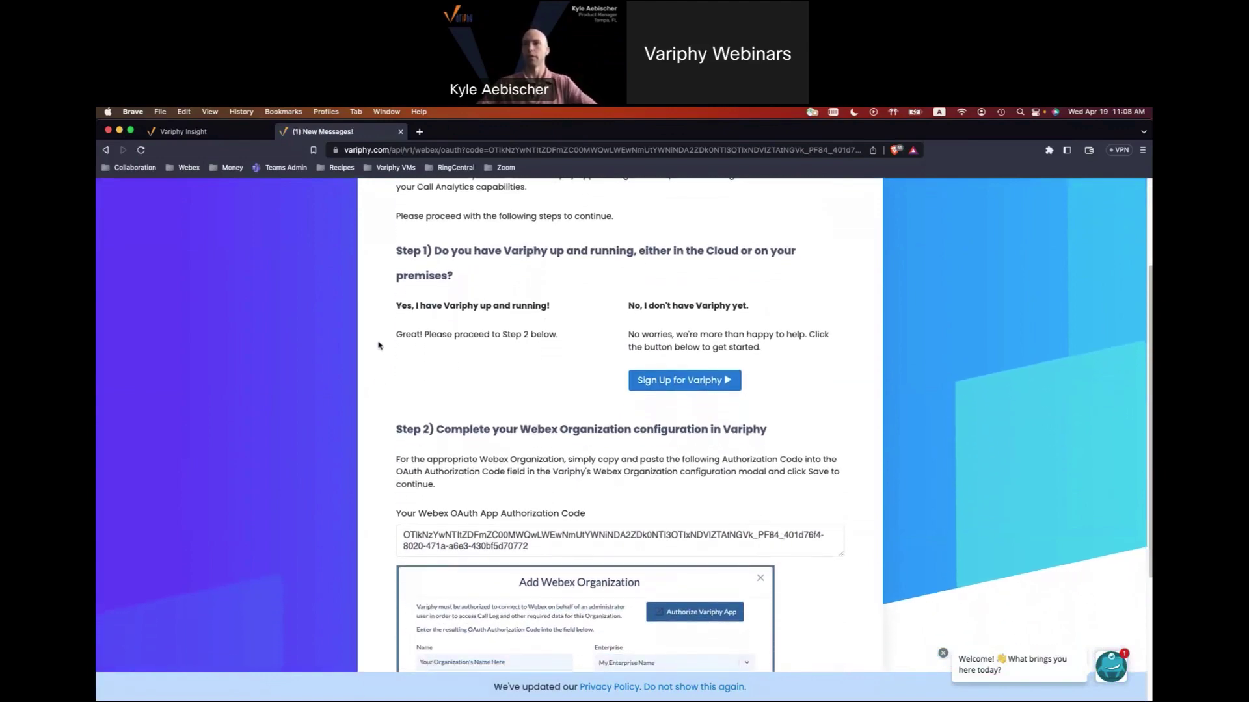
scroll(379, 345, down, 6)
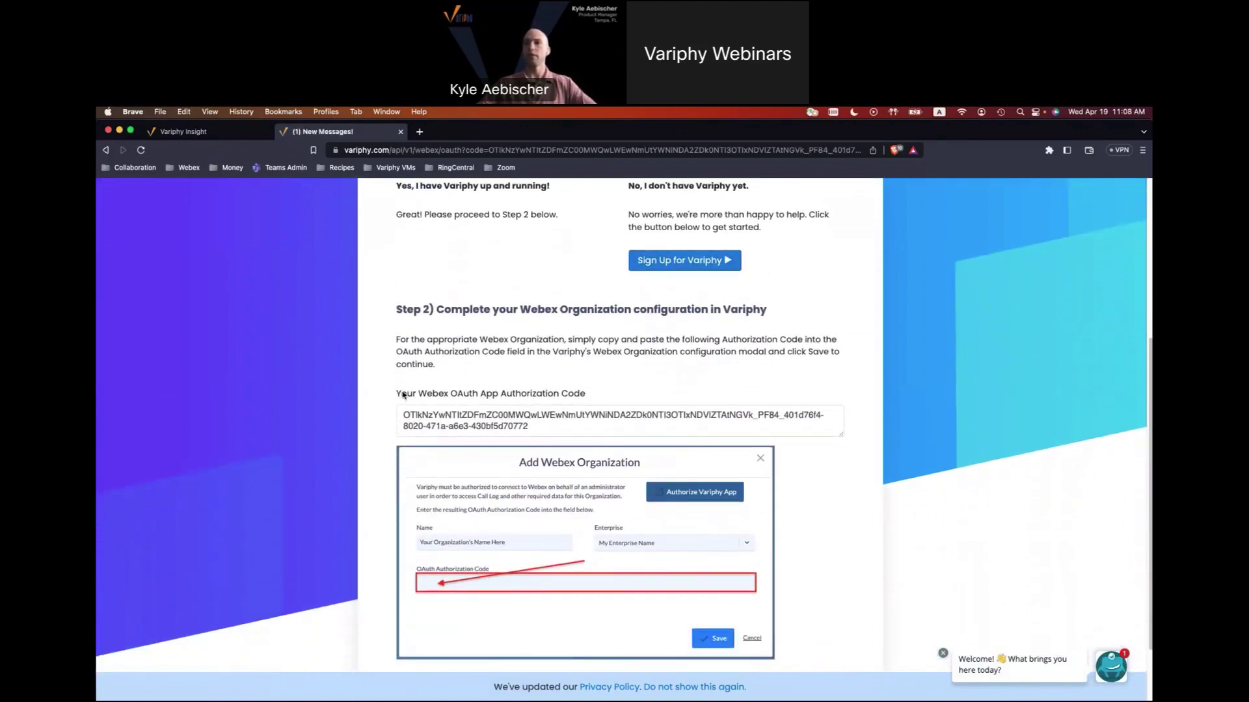
drag(402, 395, 592, 394)
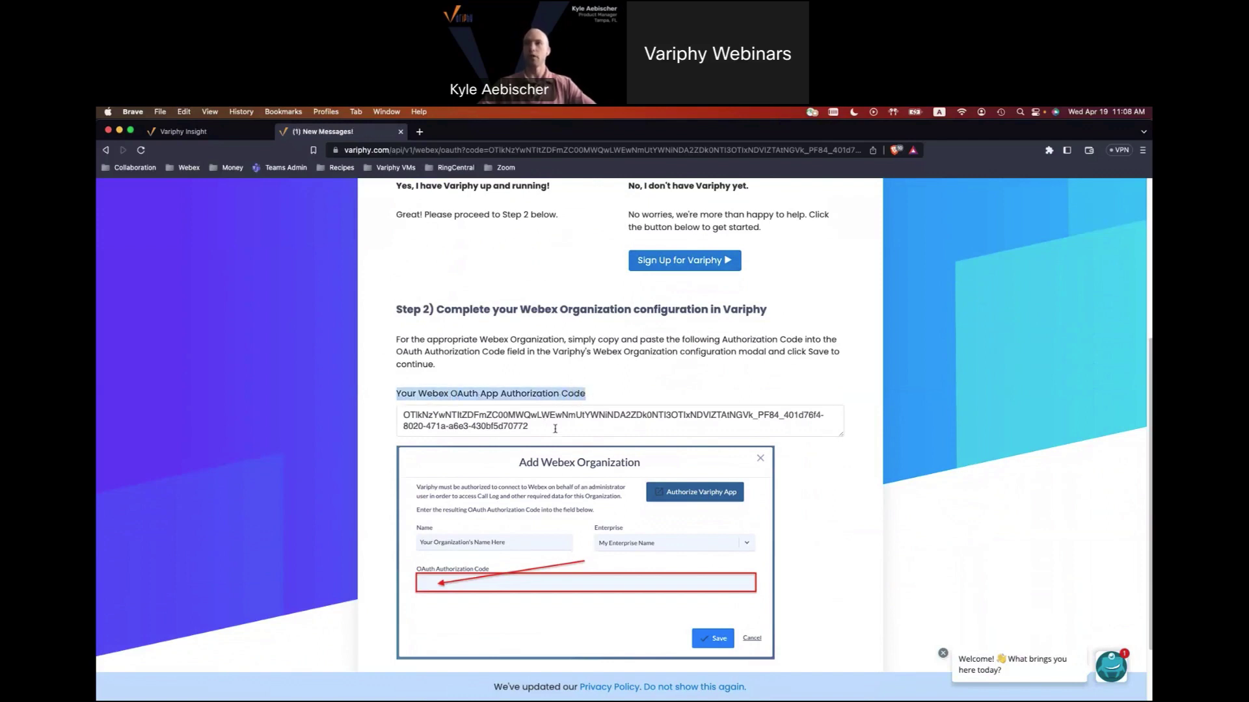
drag(555, 428, 398, 411)
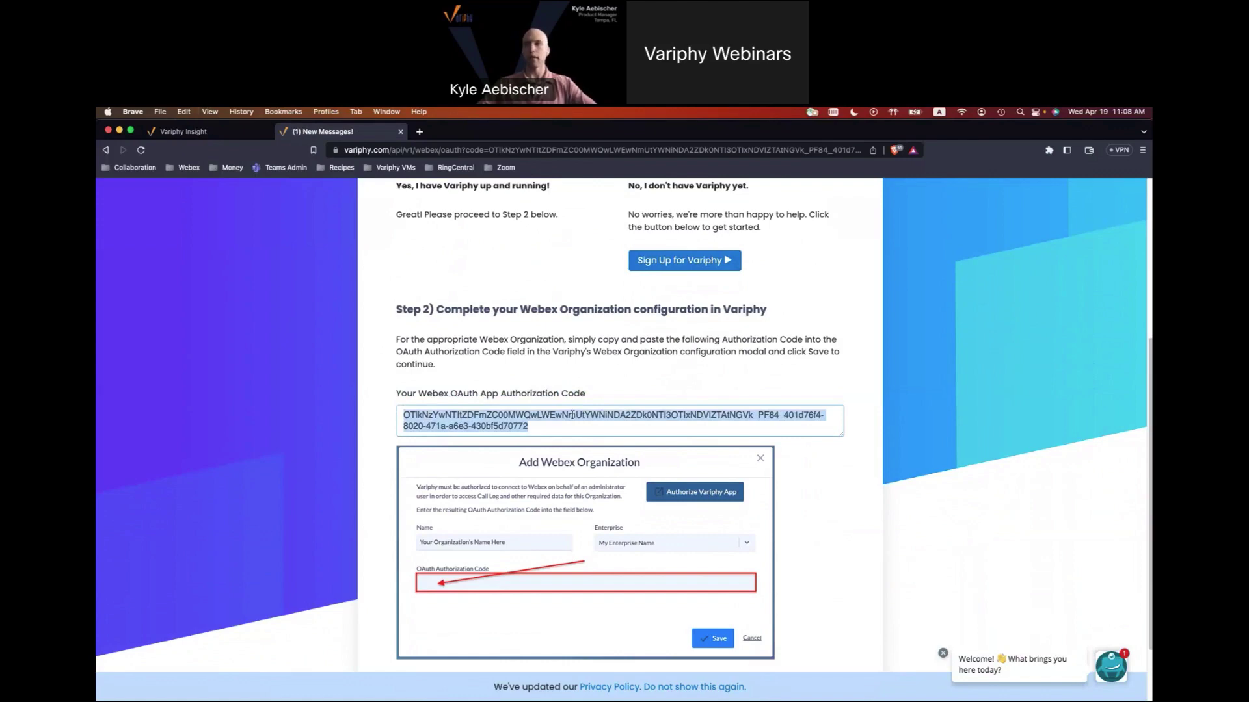
Paste the authorization code into the OAuth Authorization Code field and save Variphy Org.
click(195, 133)
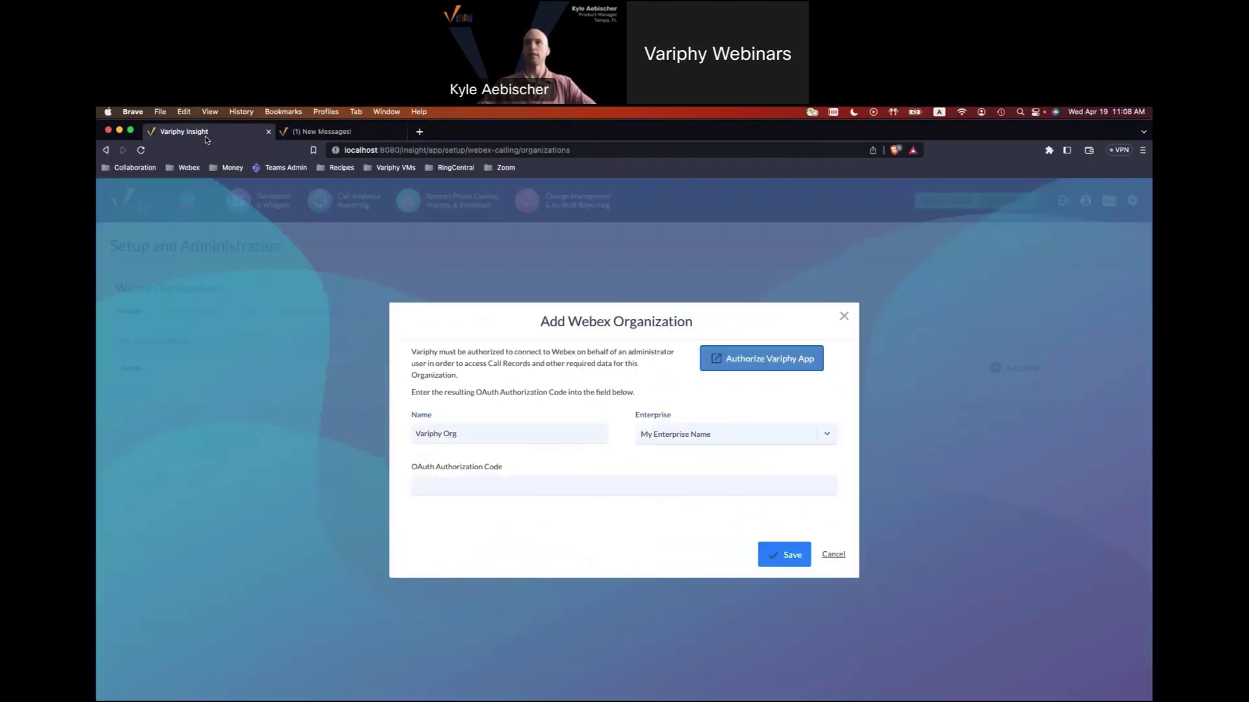
click(463, 487)
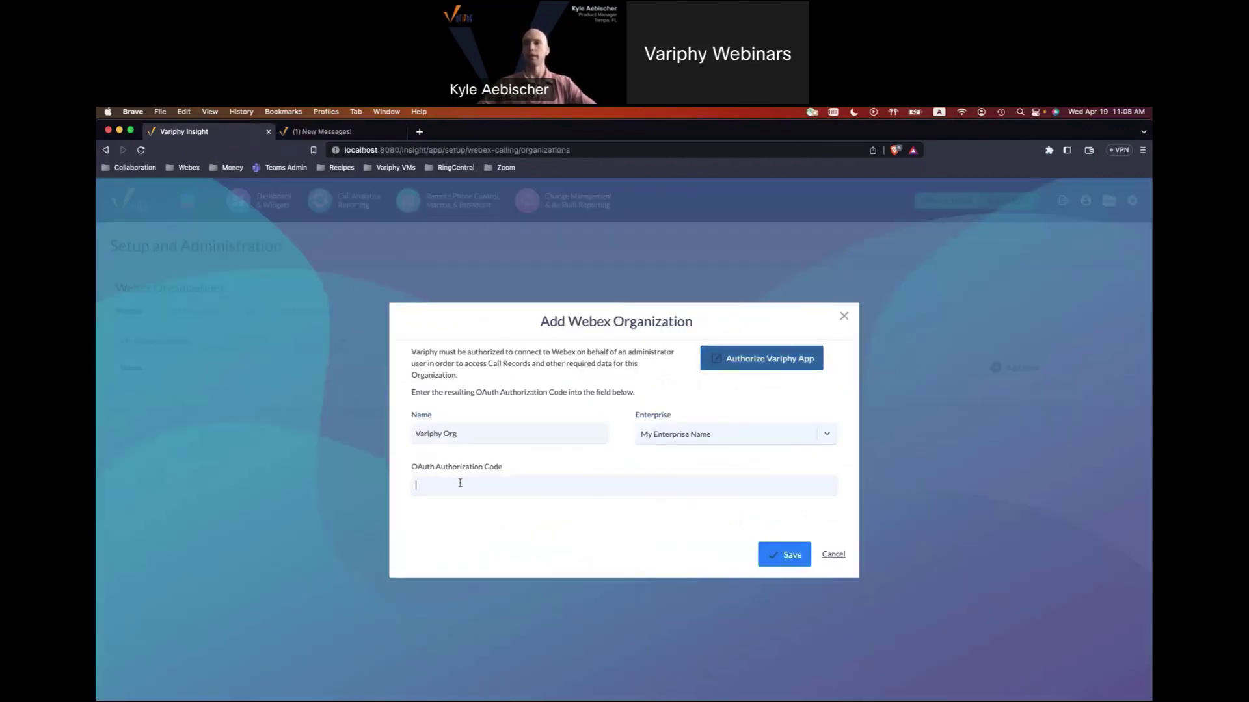
key(super+v)
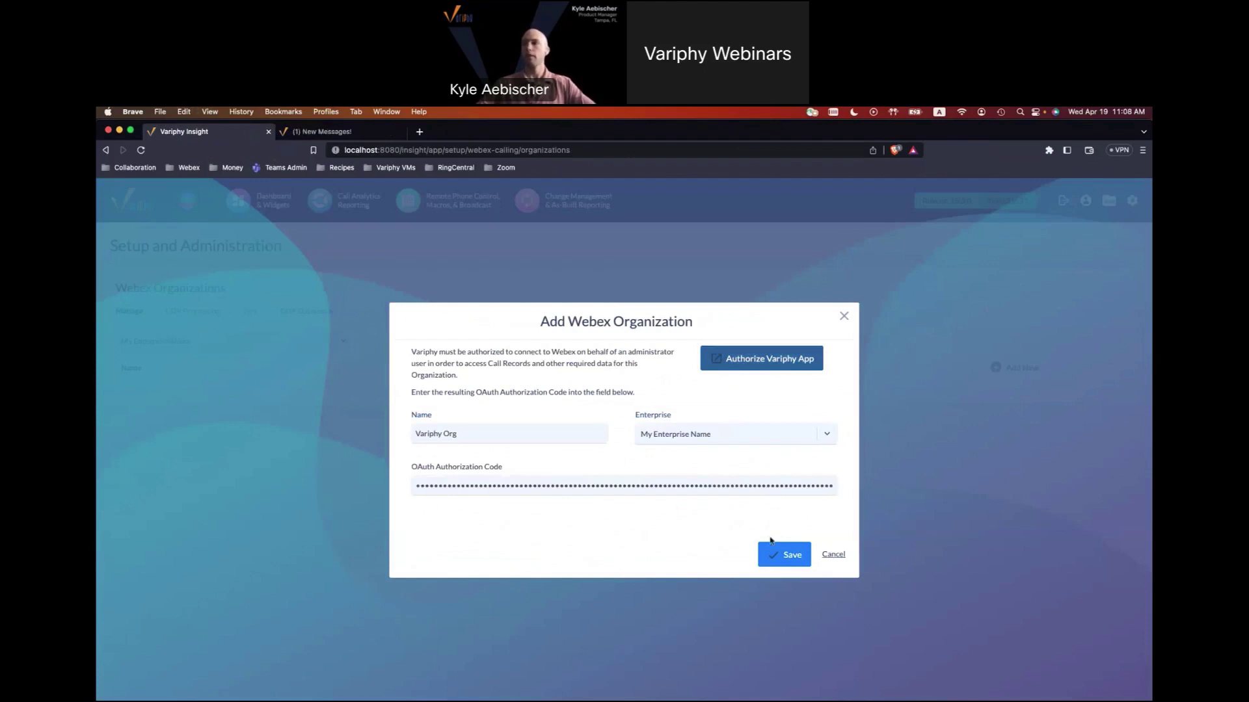
click(781, 554)
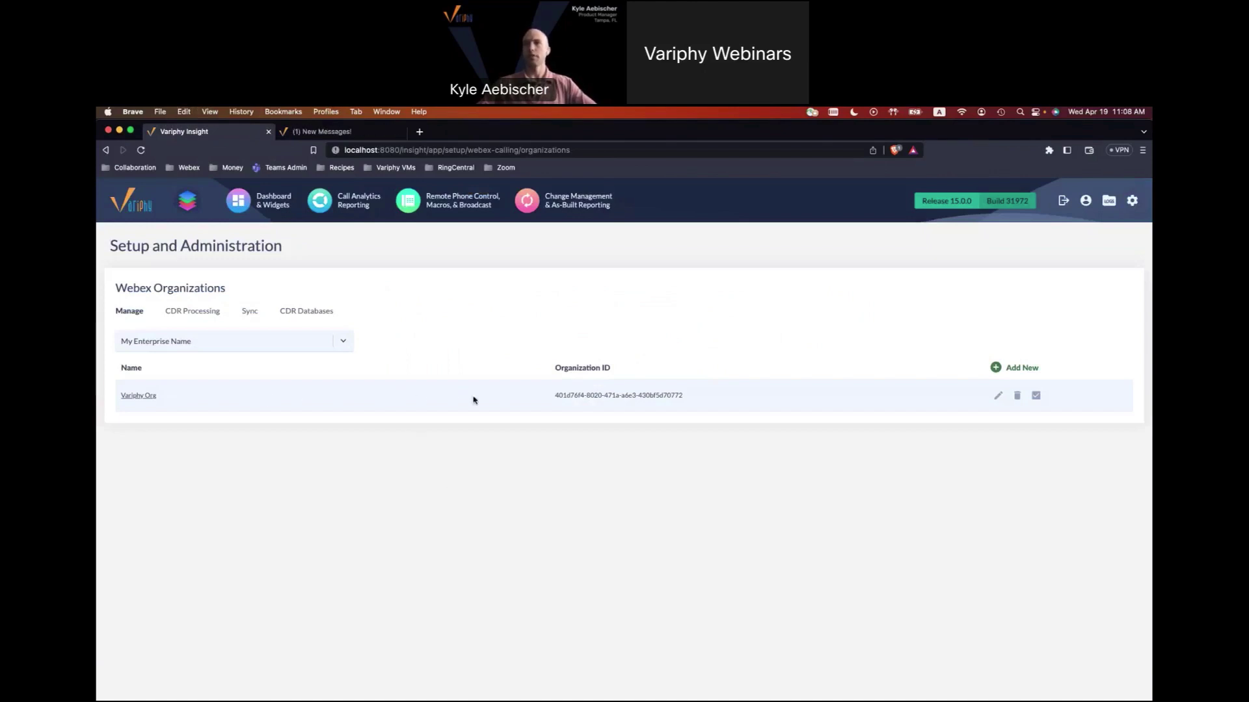
drag(556, 393, 690, 394)
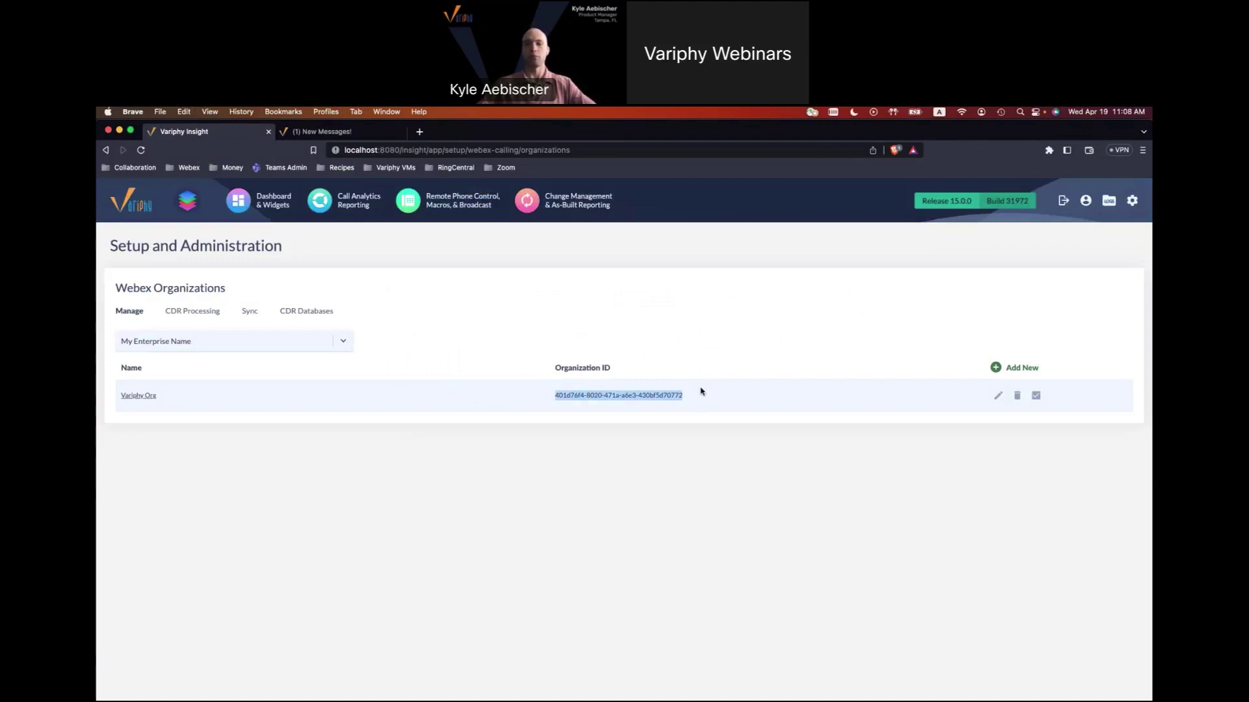
click(683, 405)
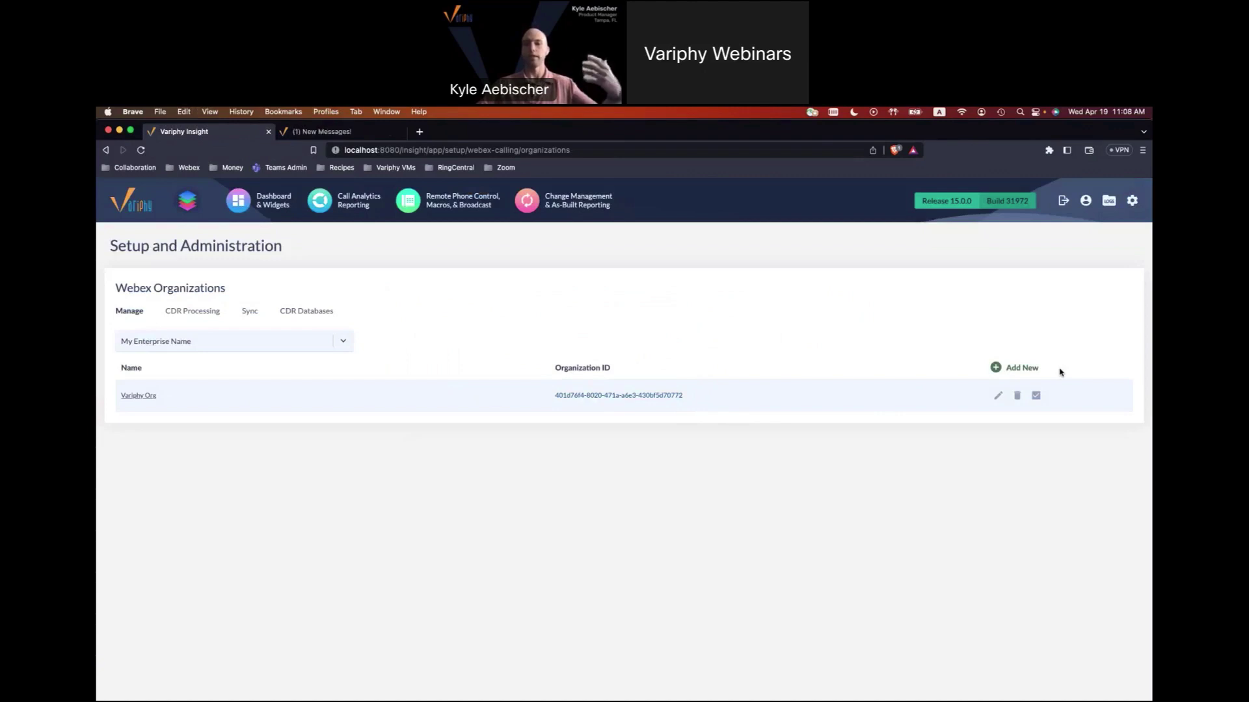
Check Variphy Org's license, review its 29 calling users, and close the check results.
click(1036, 398)
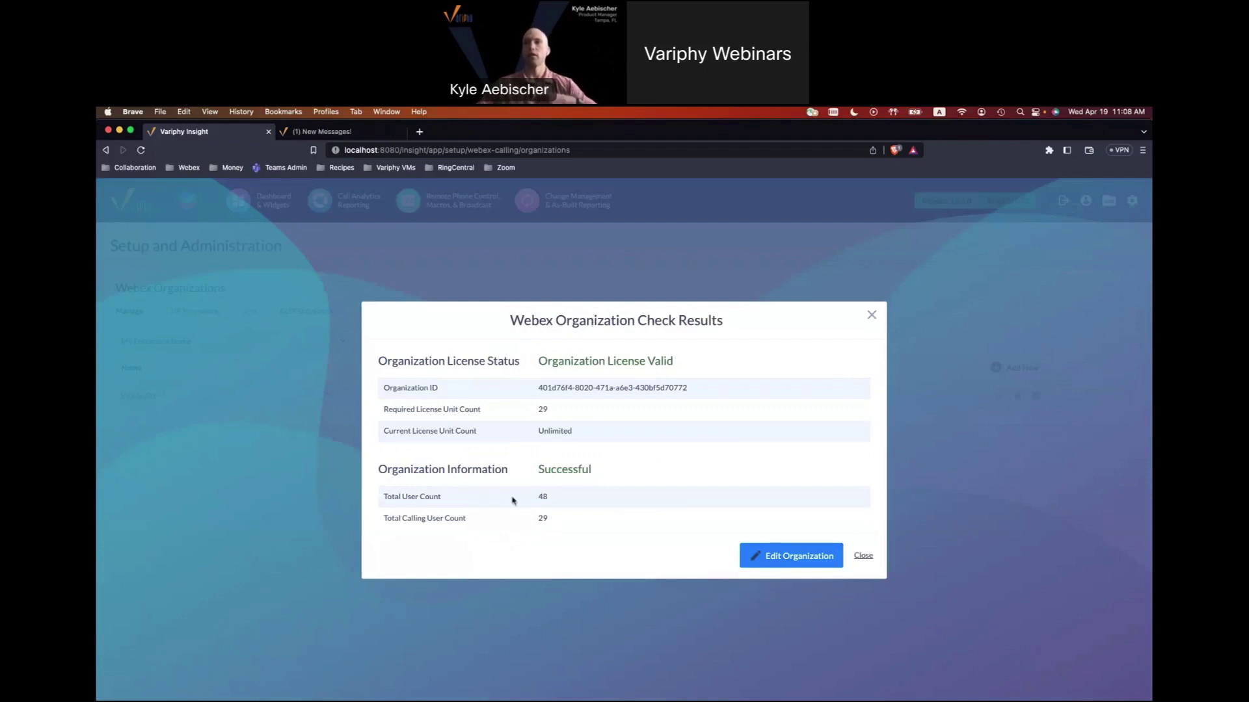
drag(385, 521, 556, 524)
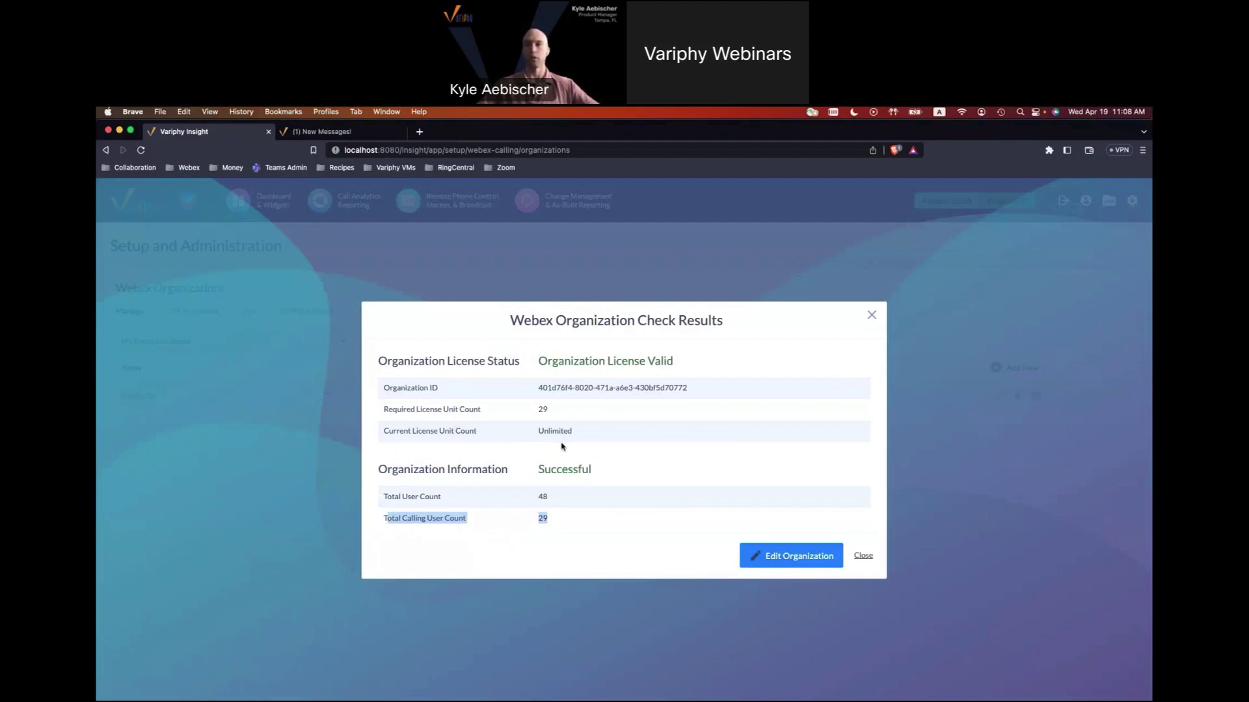
click(631, 464)
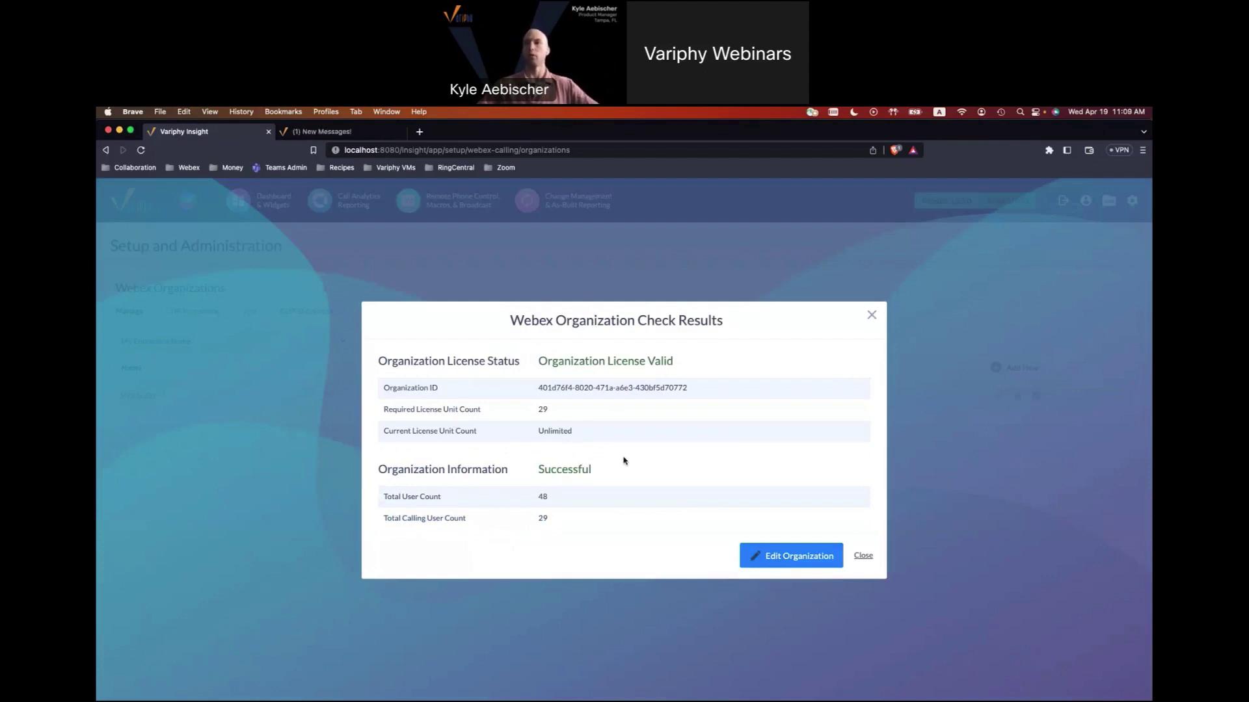
click(871, 314)
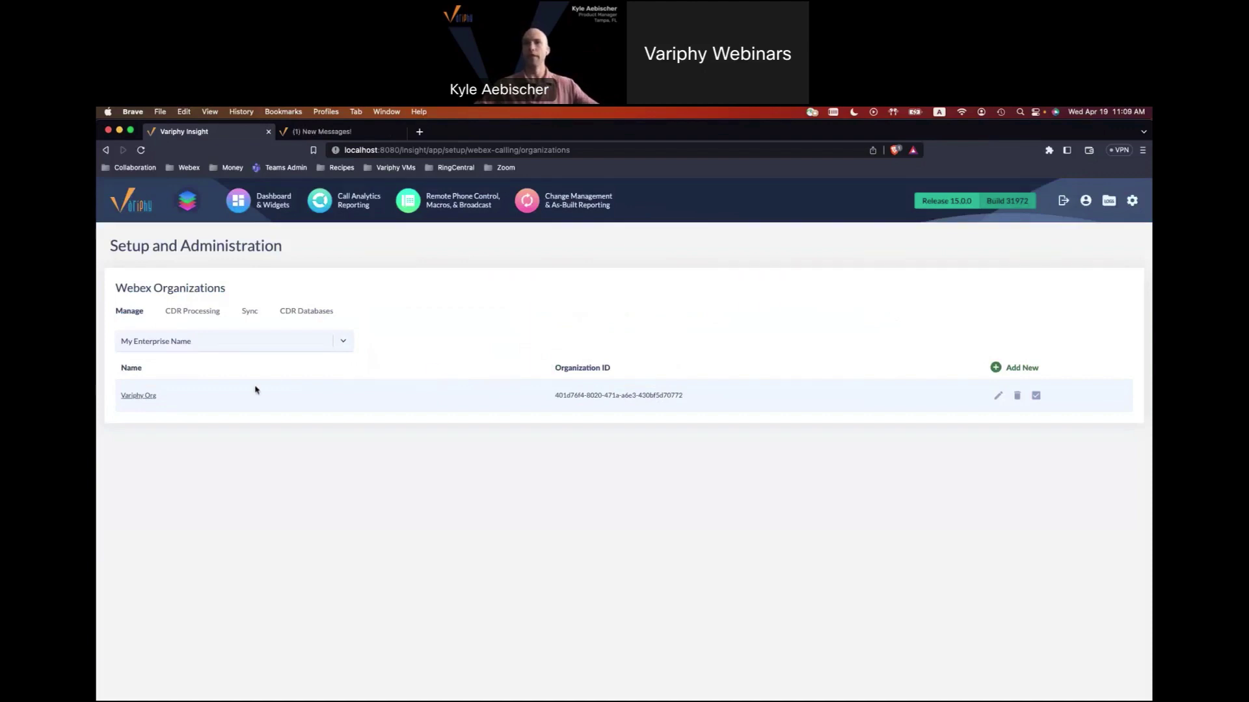
Show the CDR Processing tab and point out Variphy Org's Disabled status.
click(193, 314)
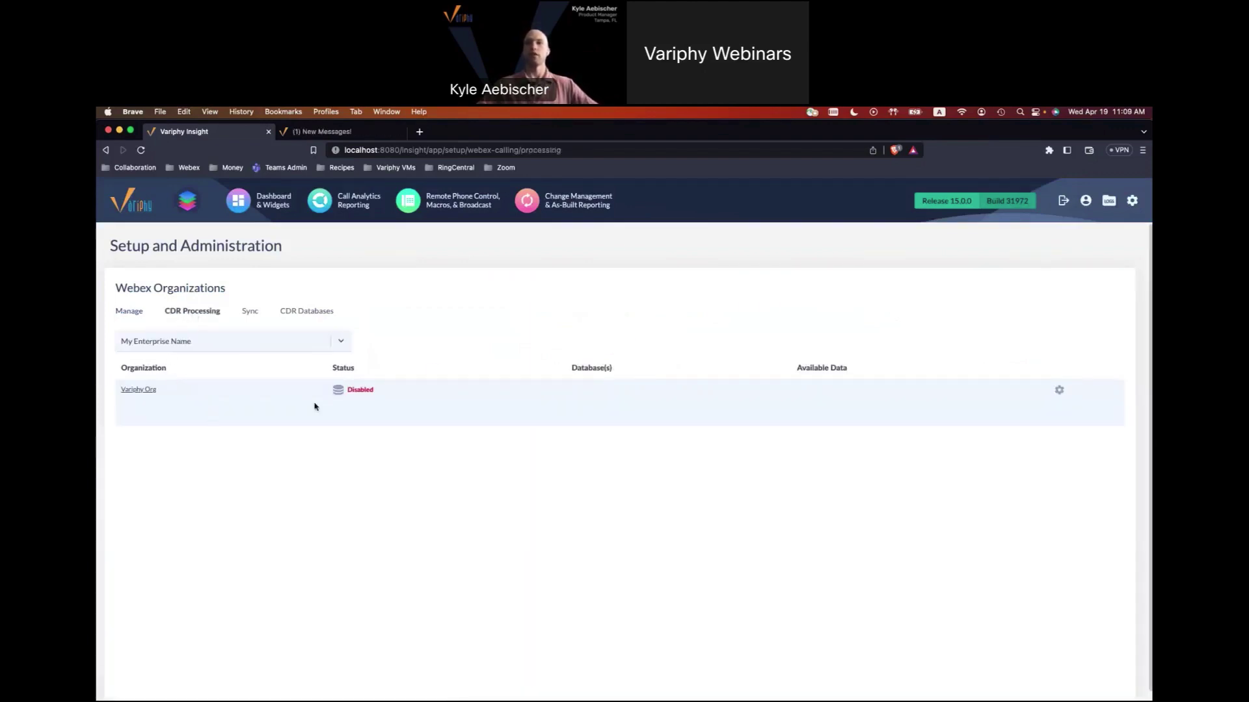
double_click(352, 391)
Open the CDR processing settings for Variphy Org.
click(151, 390)
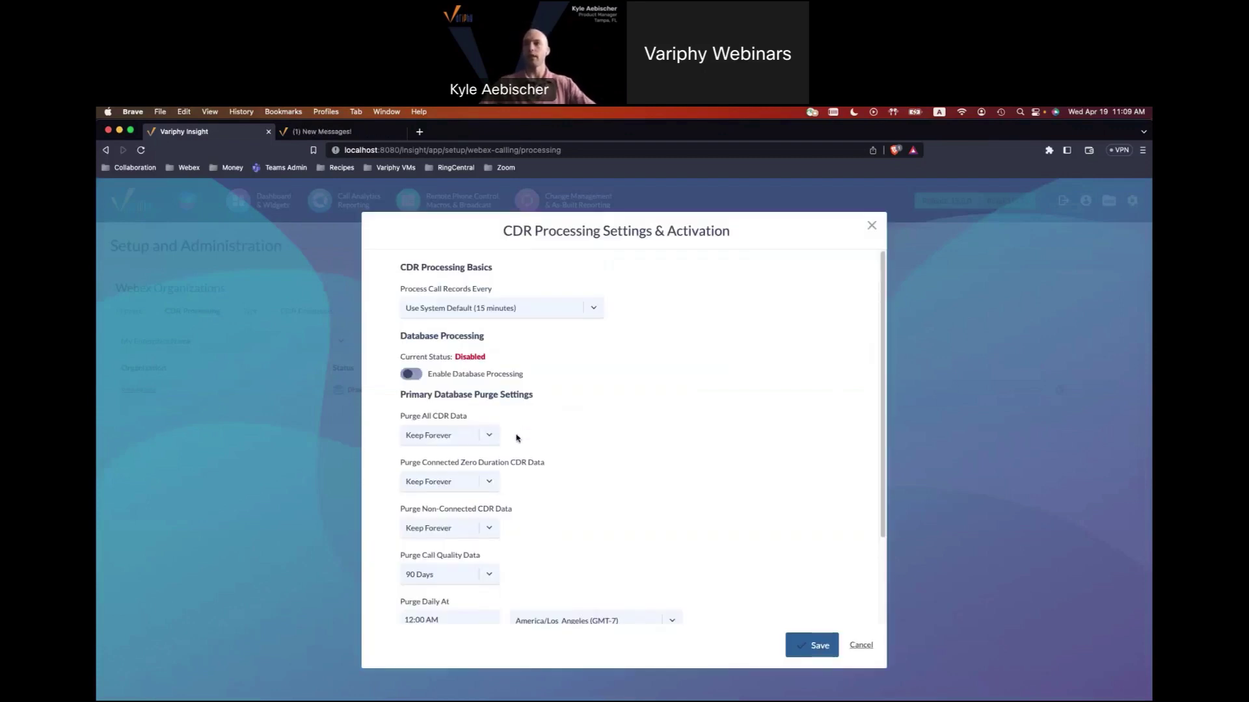
scroll(516, 438, down, 3)
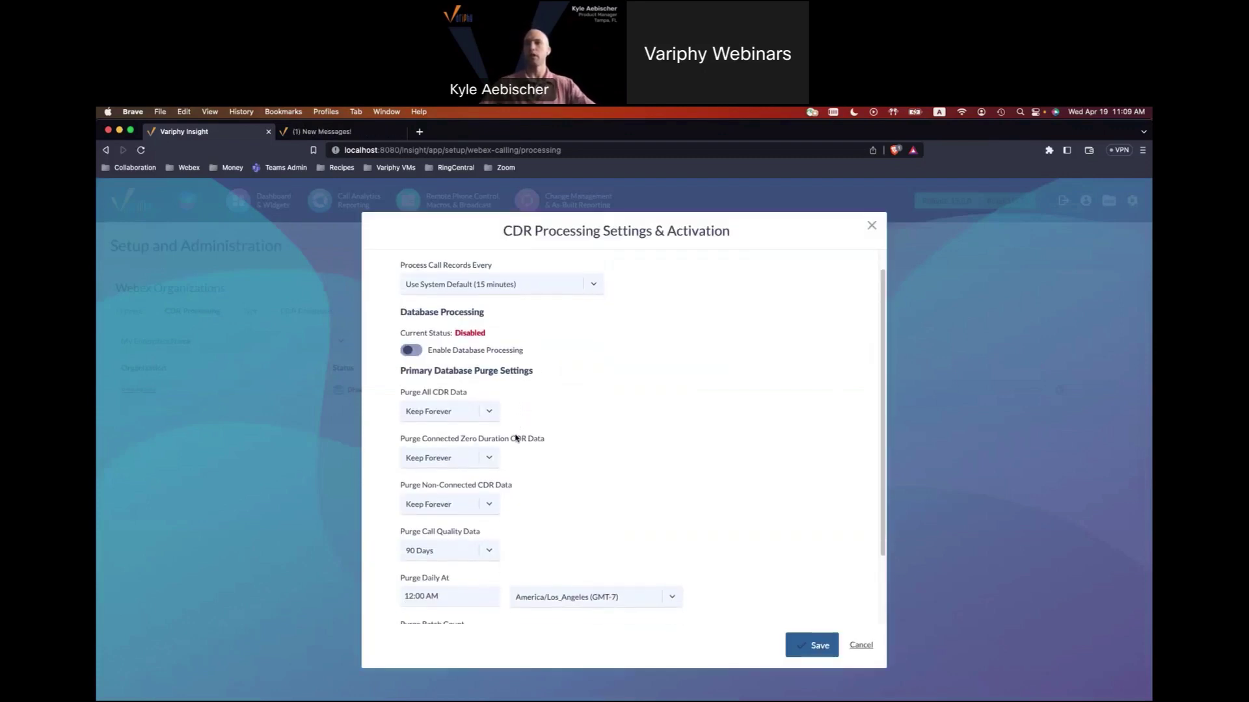
scroll(516, 437, up, 3)
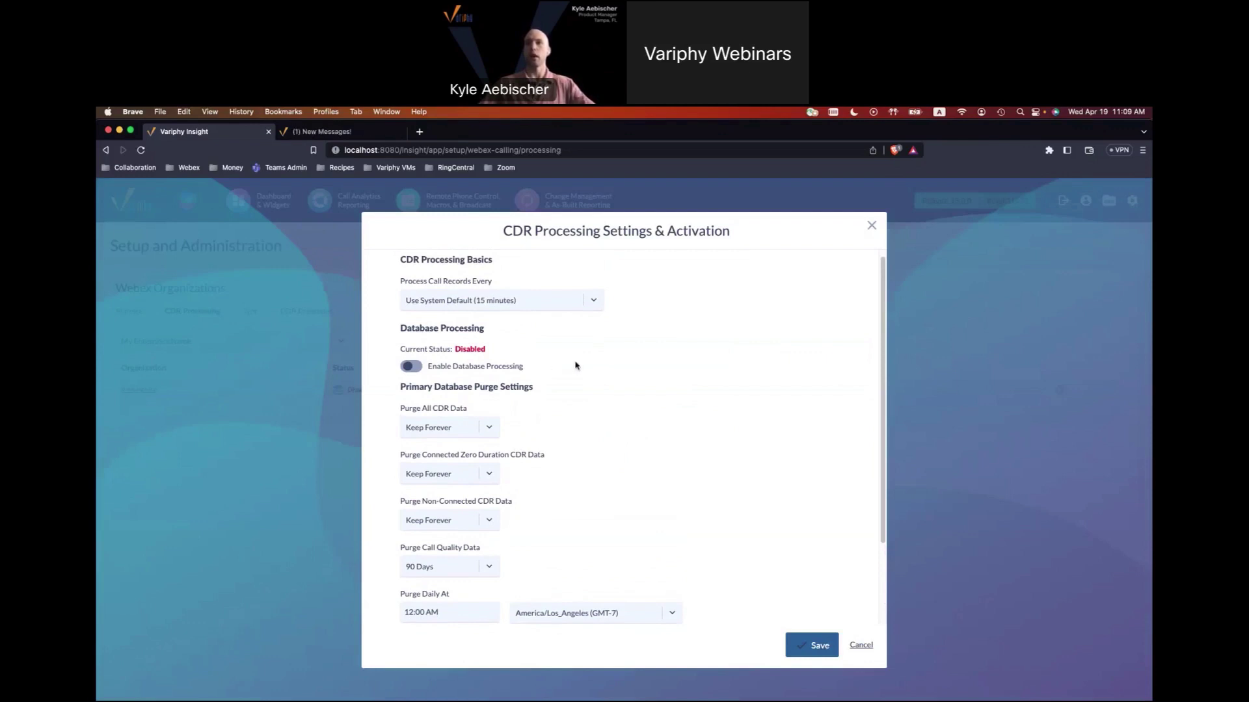
Enable database processing with Local MySQL as primary server and database webex_calling, then save.
click(409, 366)
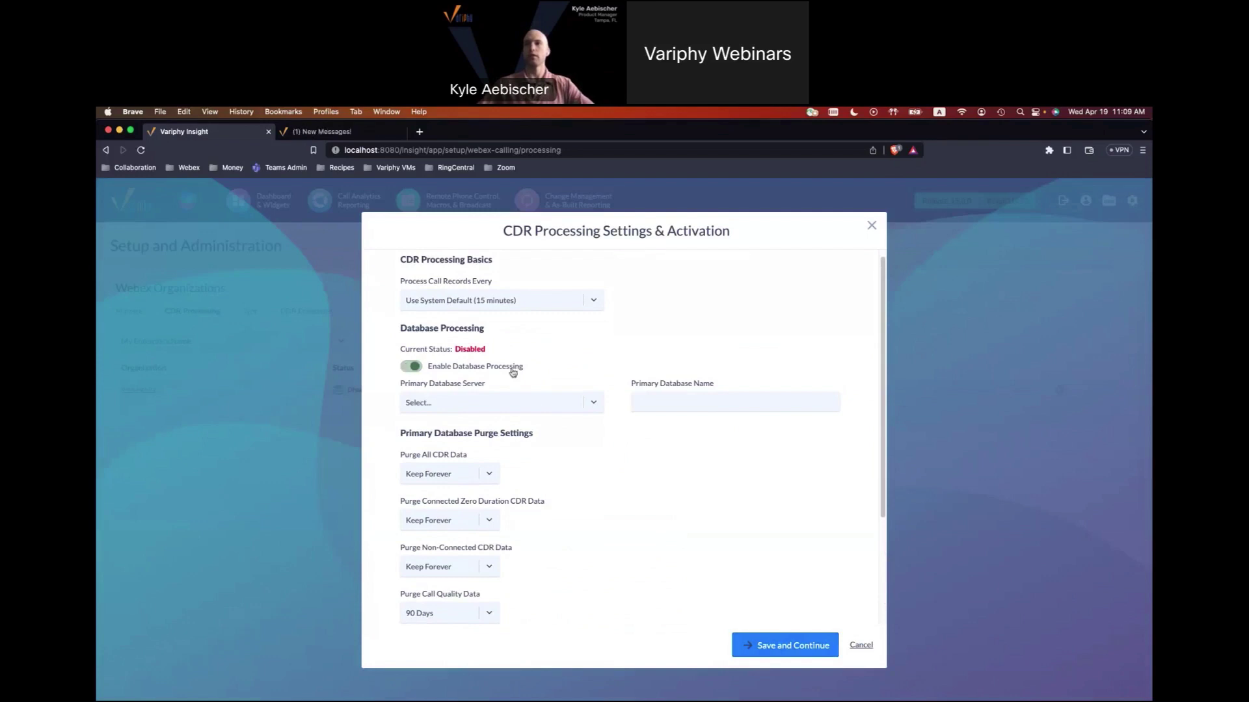
click(520, 408)
click(442, 424)
click(679, 399)
text(web)
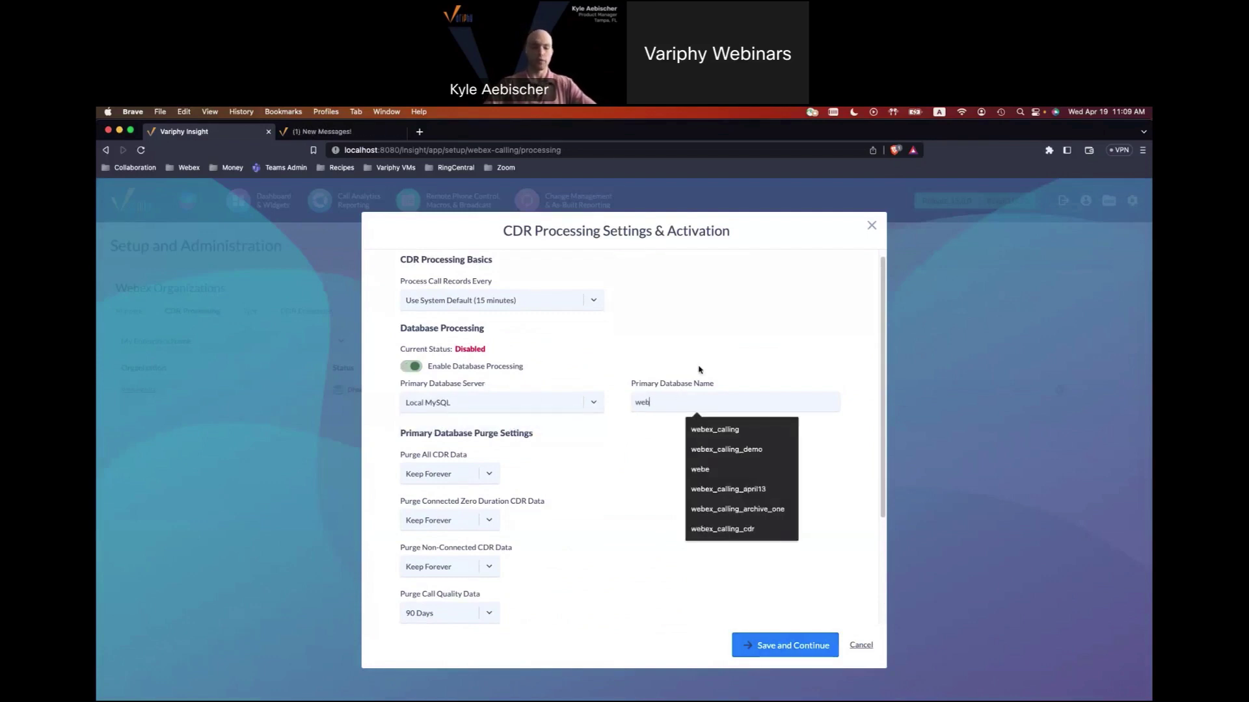
text(ex_call)
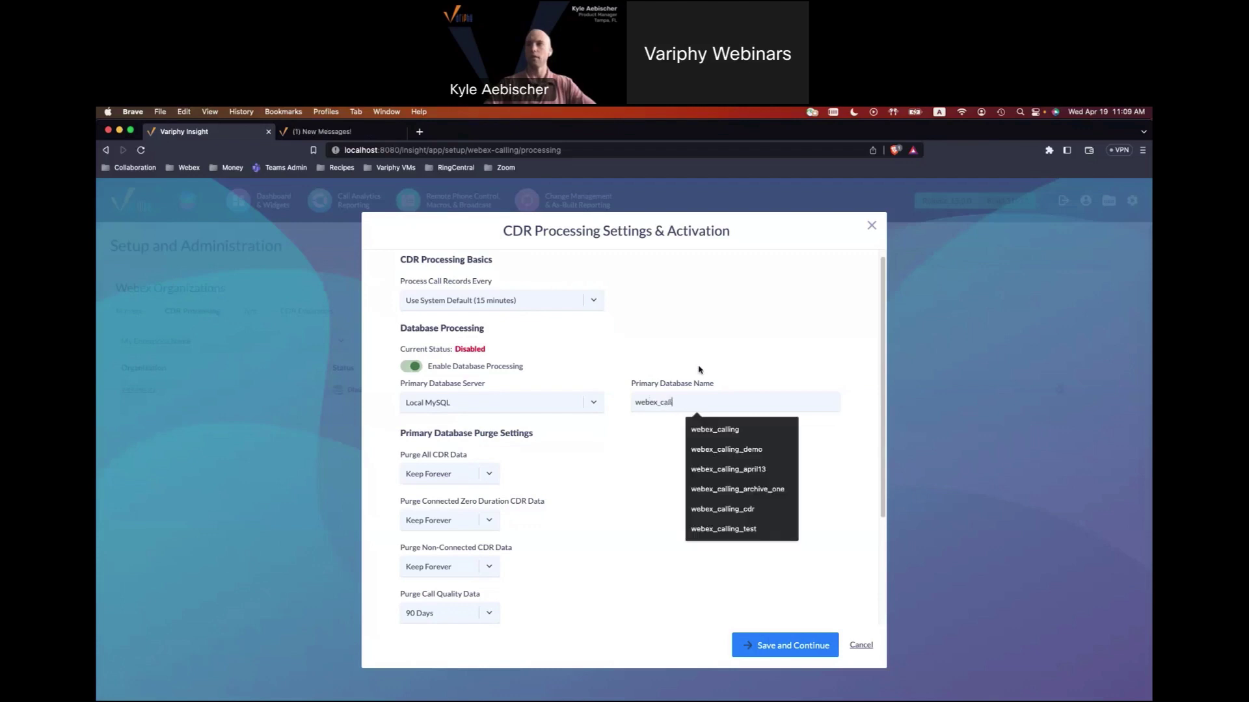
text(ing)
click(653, 439)
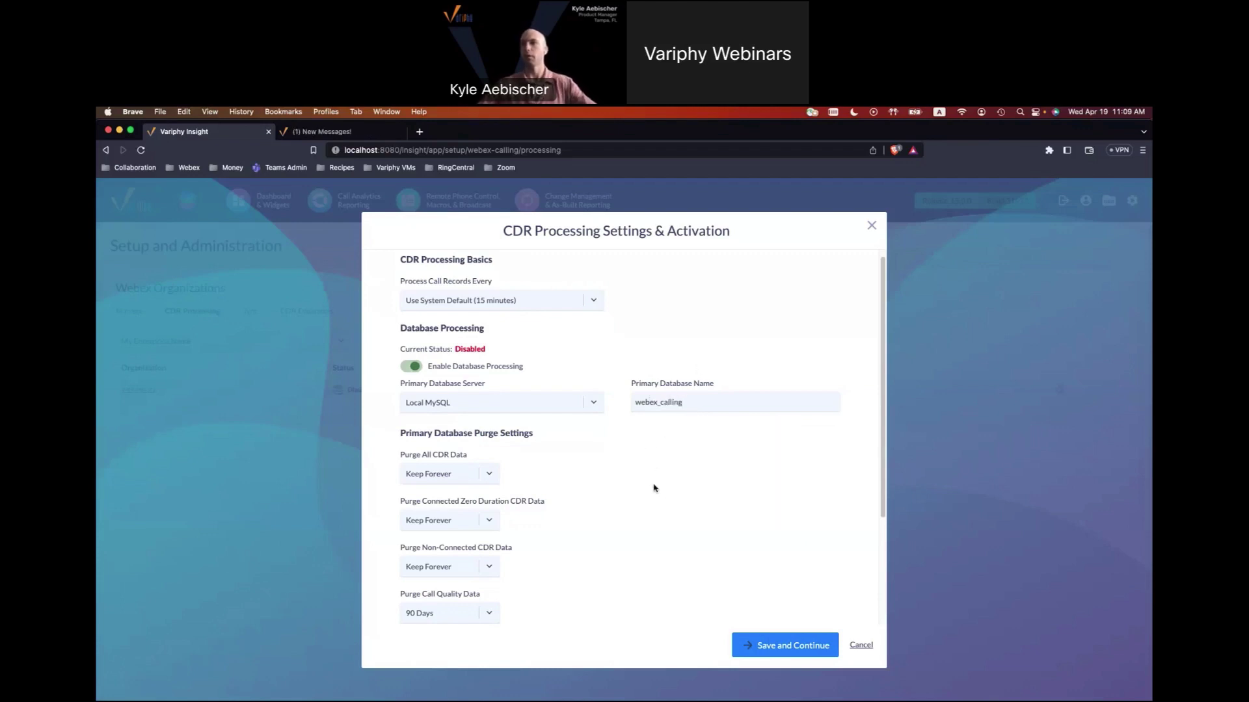
click(785, 653)
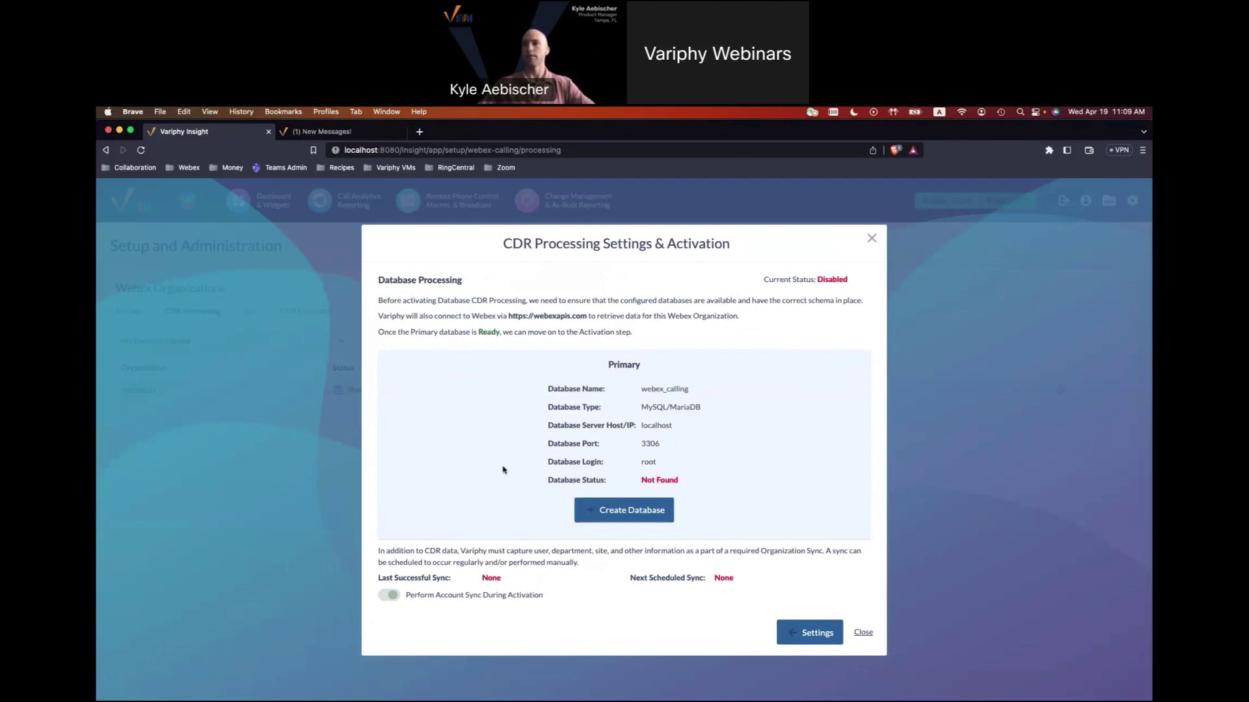
Create the webex_calling database on the server and activate CDR processing for the organization.
click(605, 514)
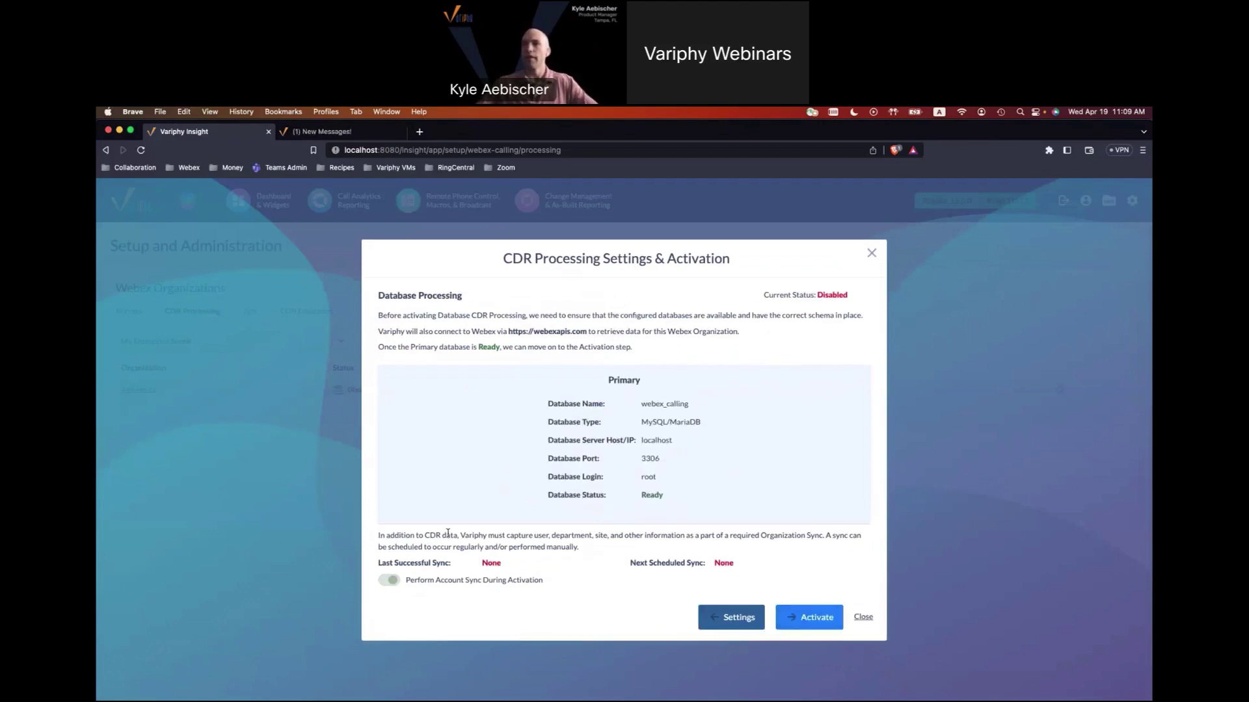
drag(381, 535, 591, 552)
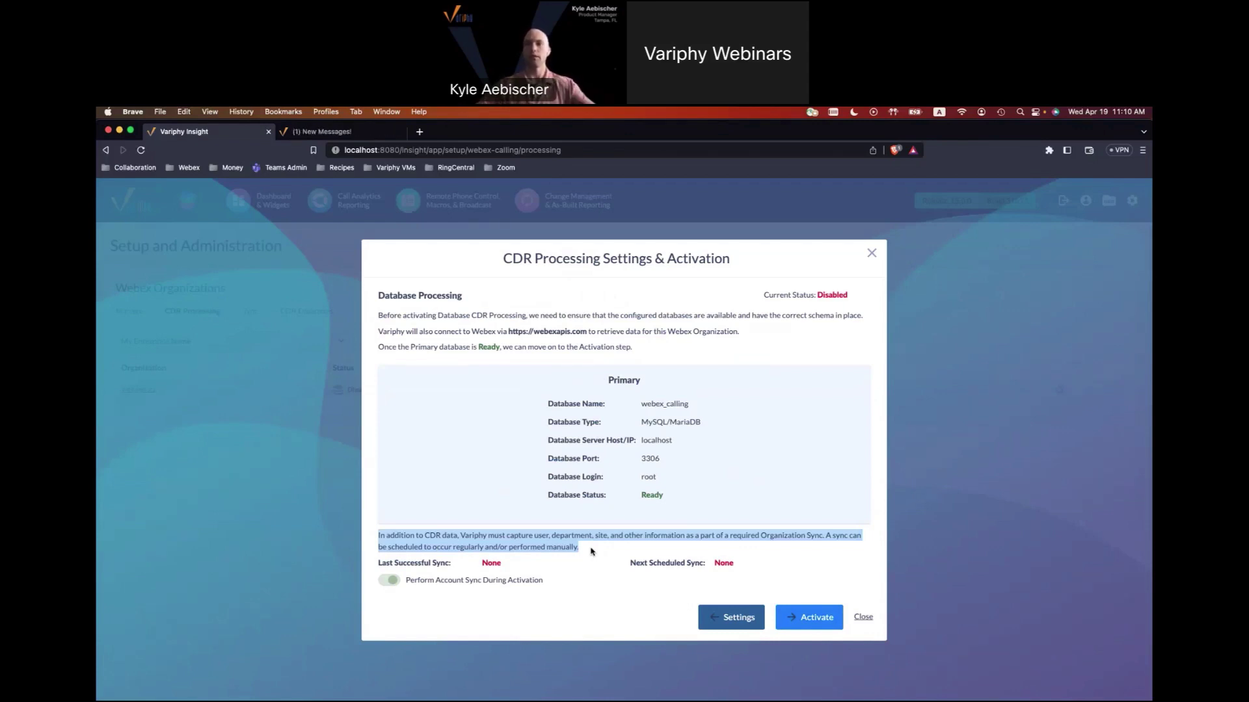
click(447, 595)
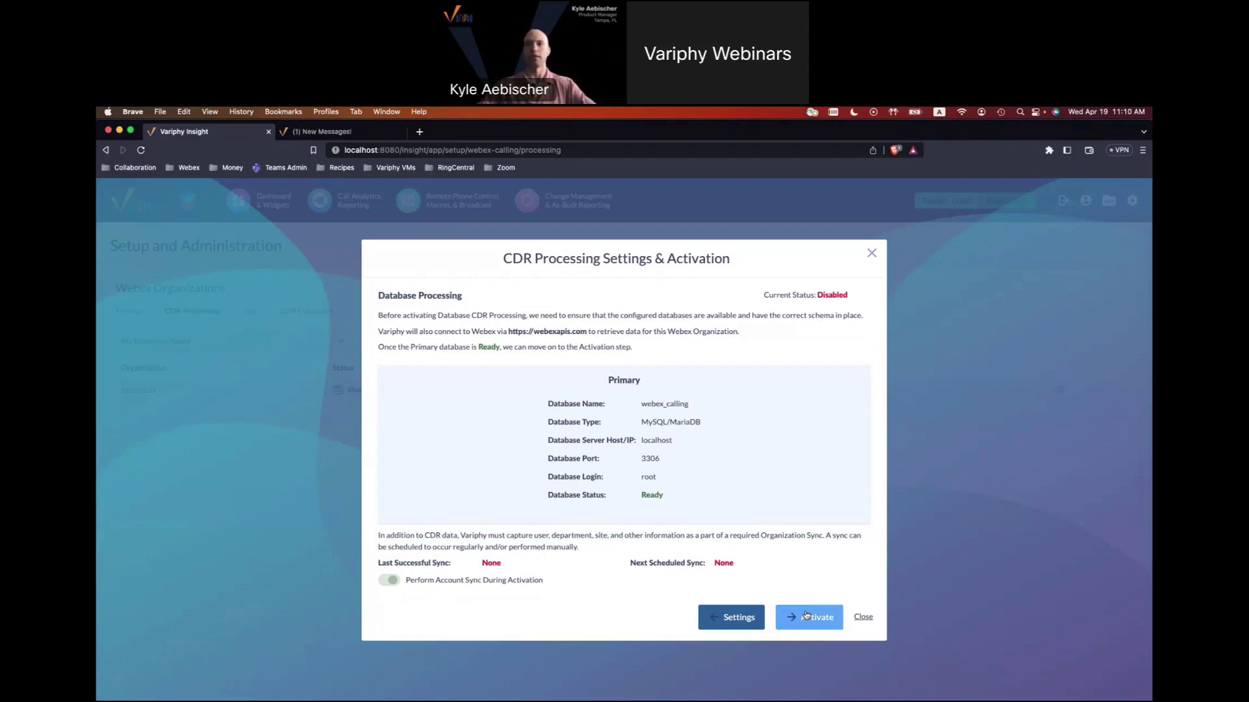
click(806, 615)
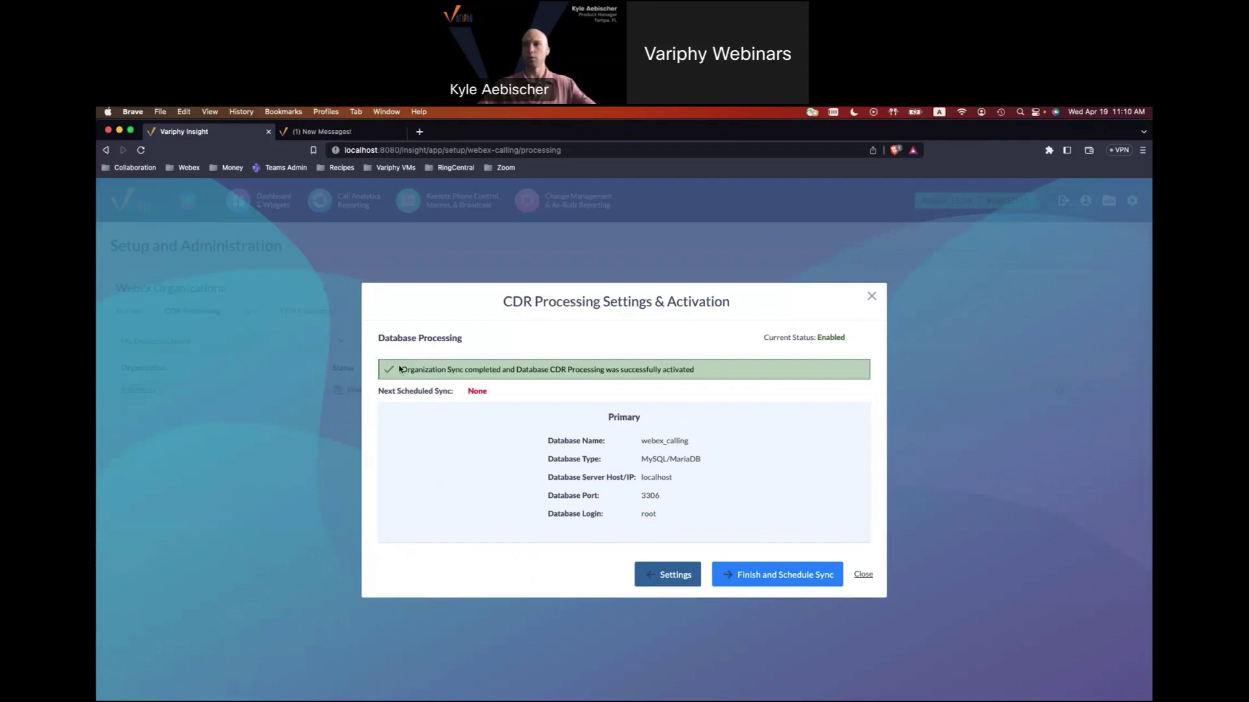
Highlight the 'Organization Sync completed' confirmation message.
drag(399, 369, 509, 372)
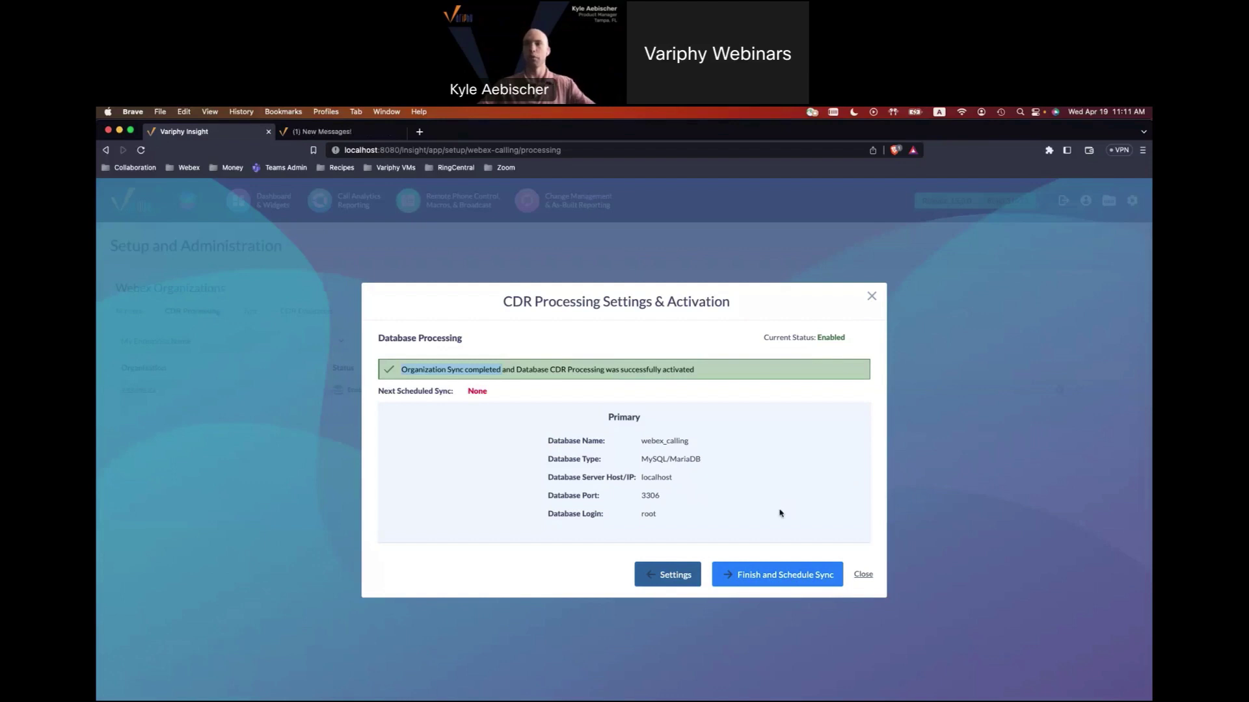
Add and save a Webex sync schedule for MON–FRI at 12:00 AM America/Los_Angeles.
click(753, 580)
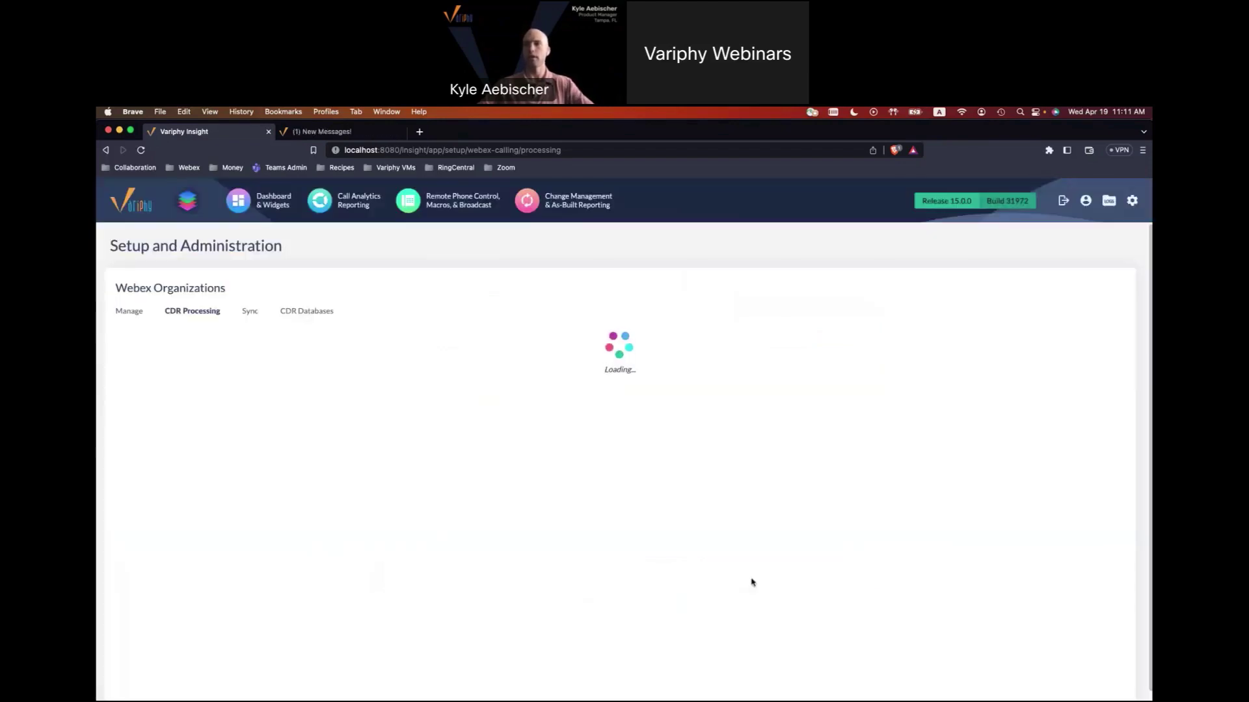
click(459, 433)
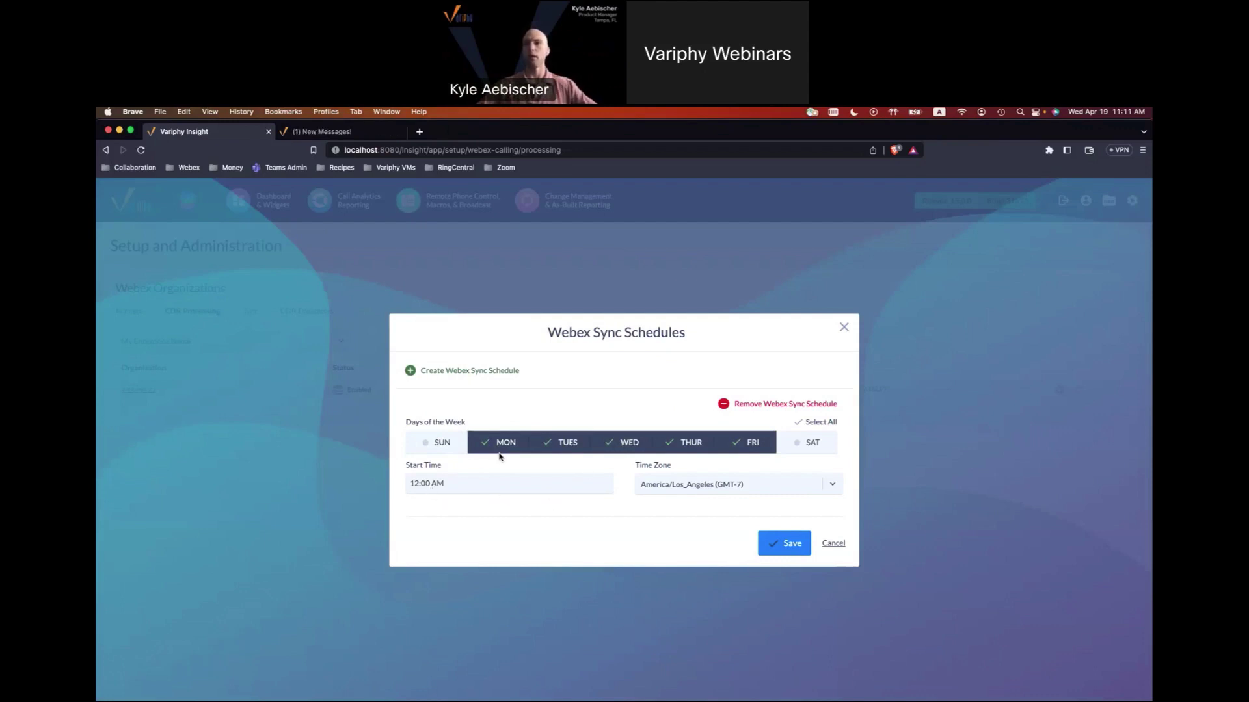
click(777, 545)
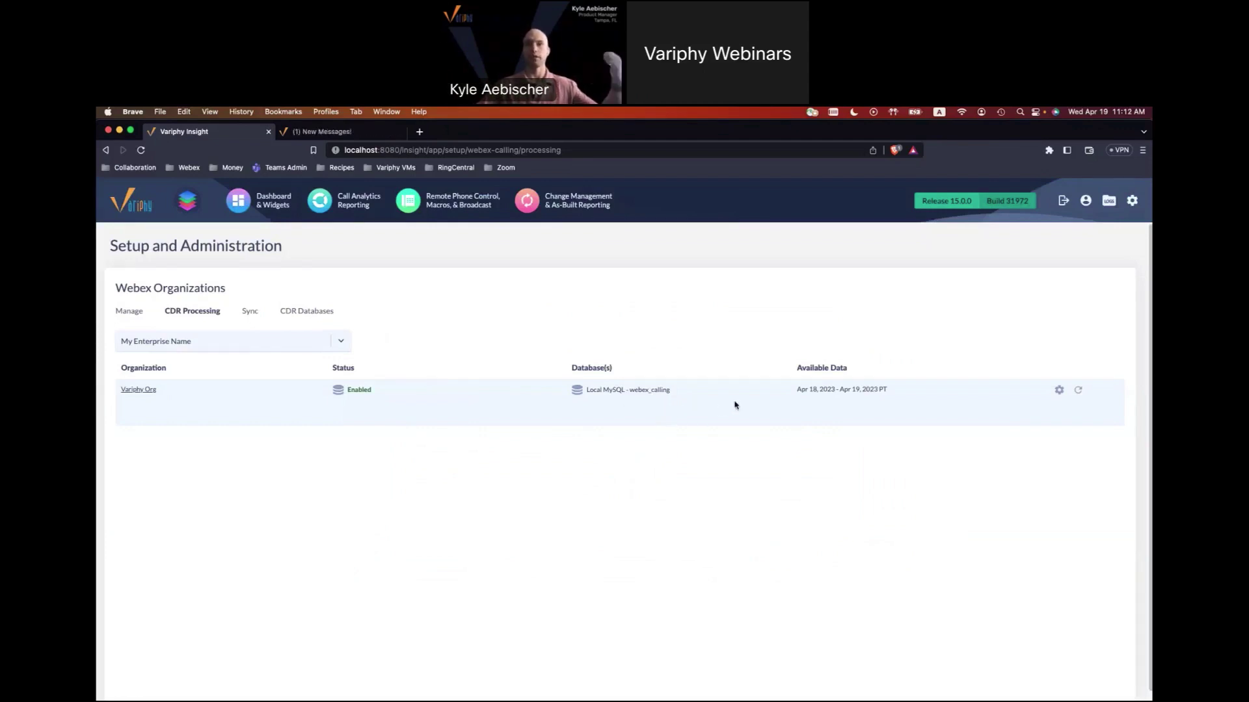
drag(790, 390, 892, 392)
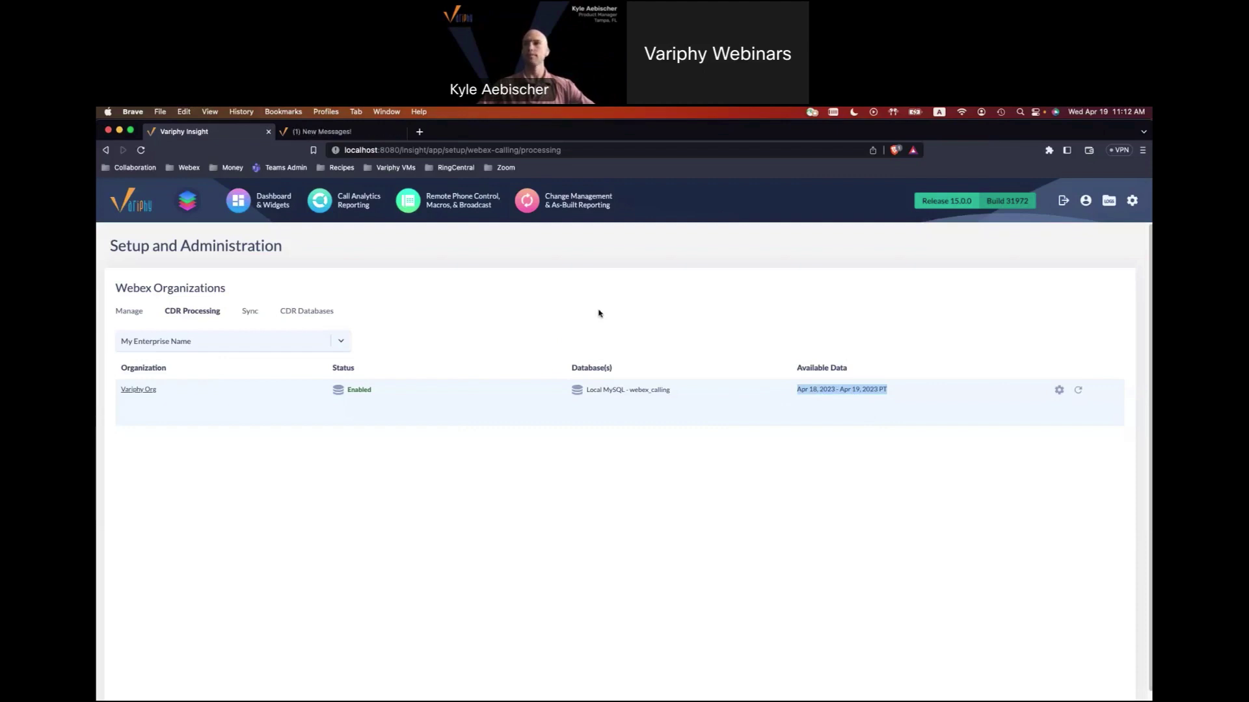
mouse_move(876, 689)
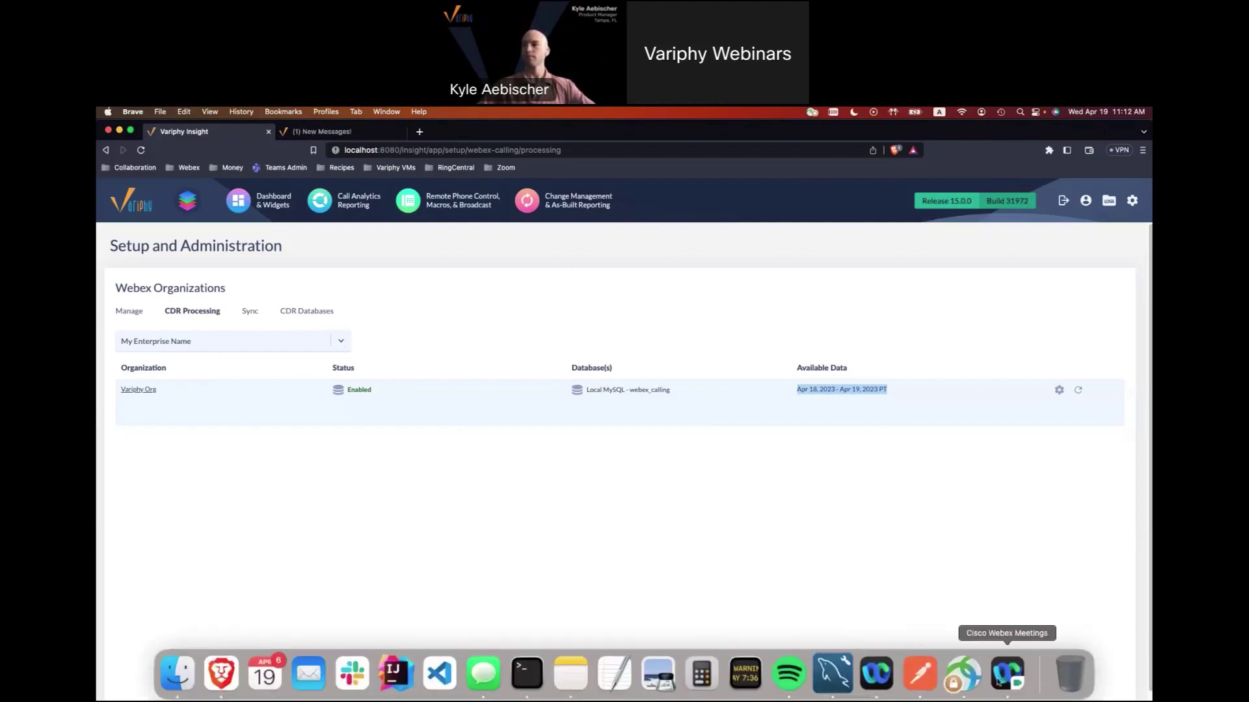